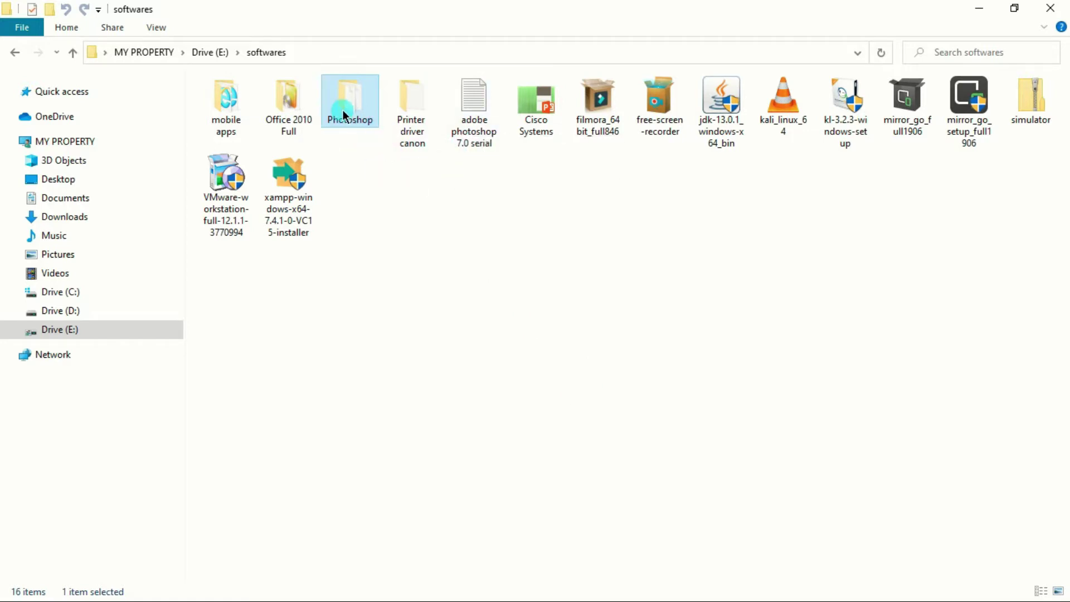
- Launch the Photoshop 7.0 installer from the E:\softwares\Photoshop folder
{"action": "double_click", "coordinate": [337, 114]}
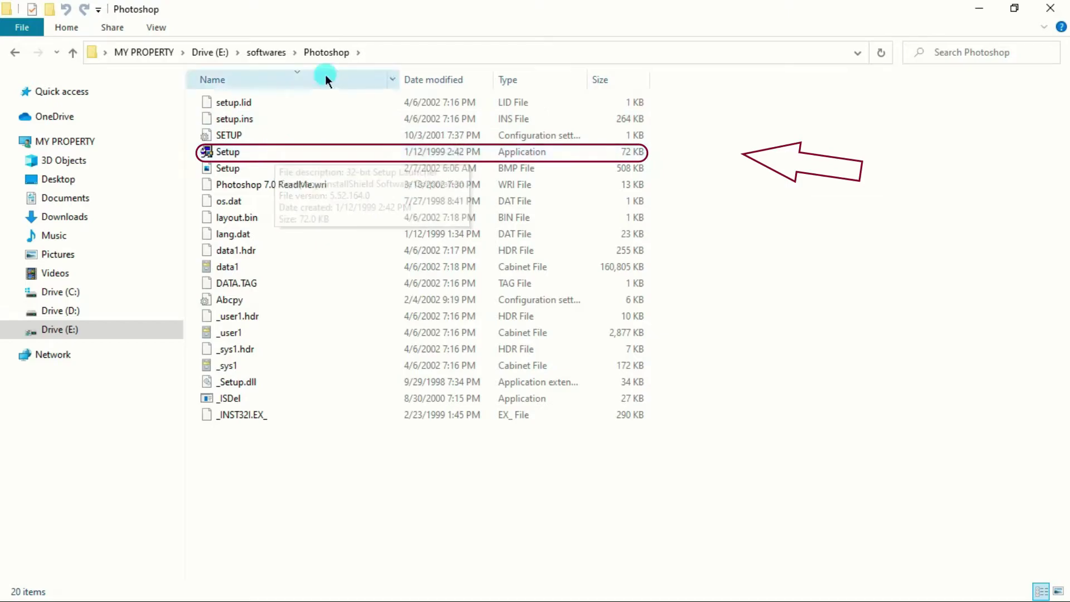
{"action": "double_click", "coordinate": [269, 154]}
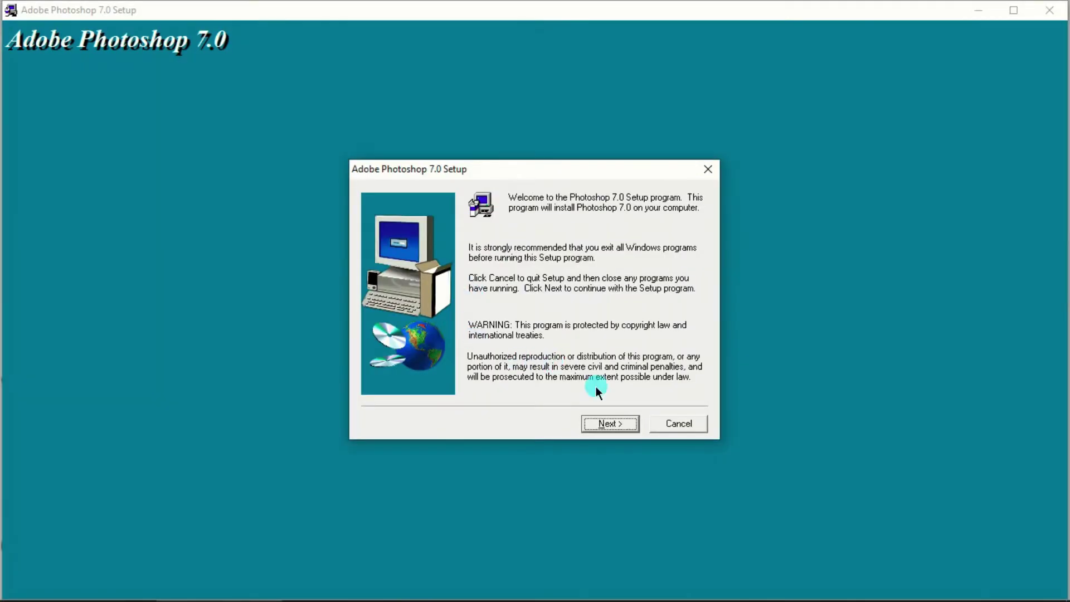
- Advance Photoshop 7.0 Setup past welcome, US English and licence acceptance to serial entry
{"action": "left_click", "coordinate": [602, 423]}
{"action": "left_click", "coordinate": [675, 362]}
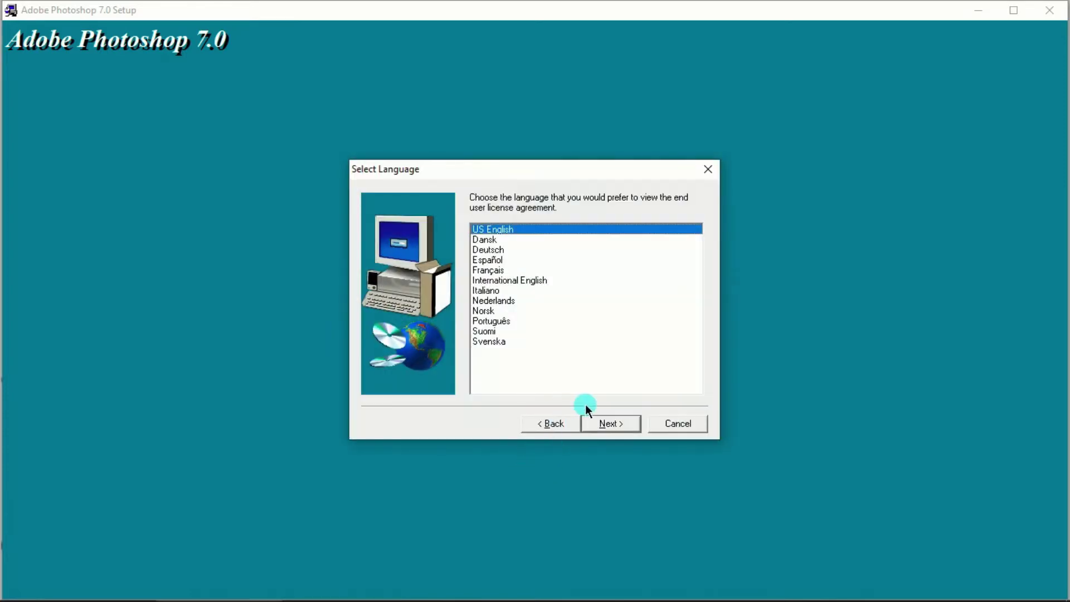
{"action": "left_click", "coordinate": [610, 424]}
{"action": "left_click", "coordinate": [610, 423]}
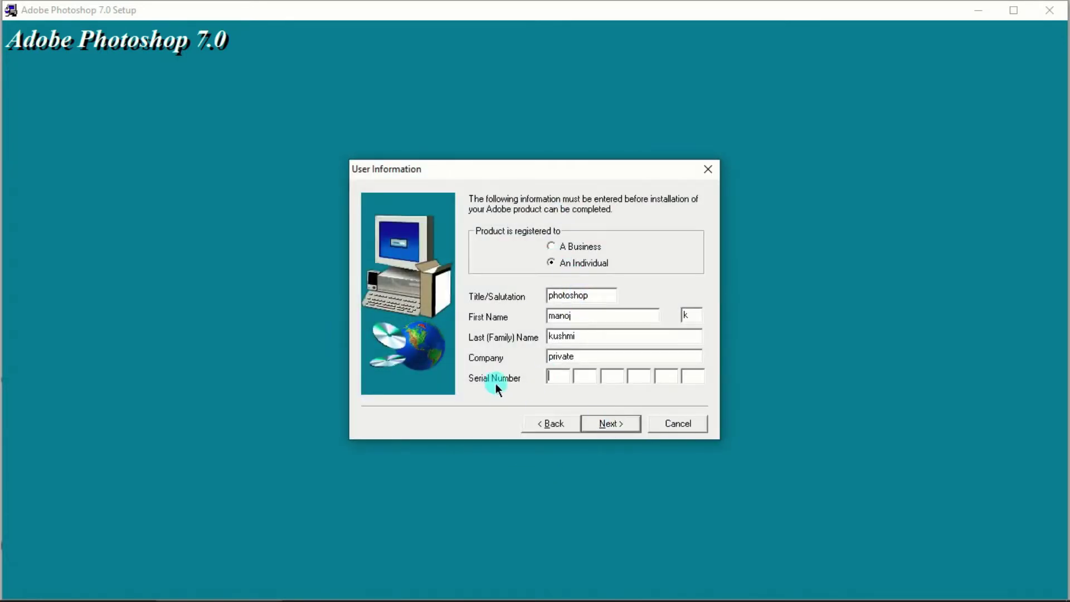
{"action": "left_click", "coordinate": [558, 374]}
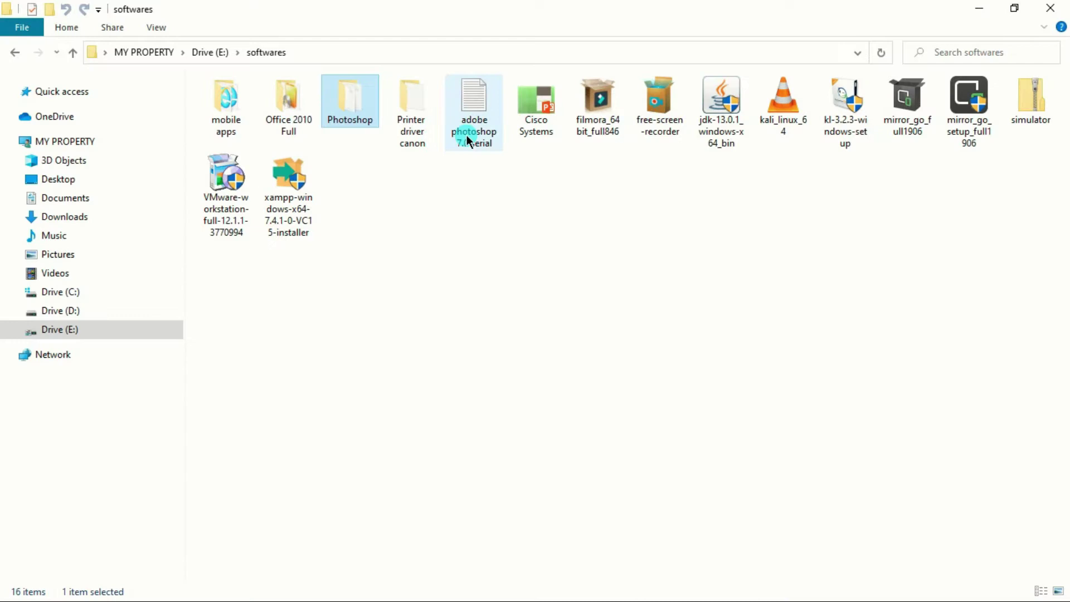
- Open the serial text file in Notepad and paste its first number group into Setup
{"action": "double_click", "coordinate": [466, 135]}
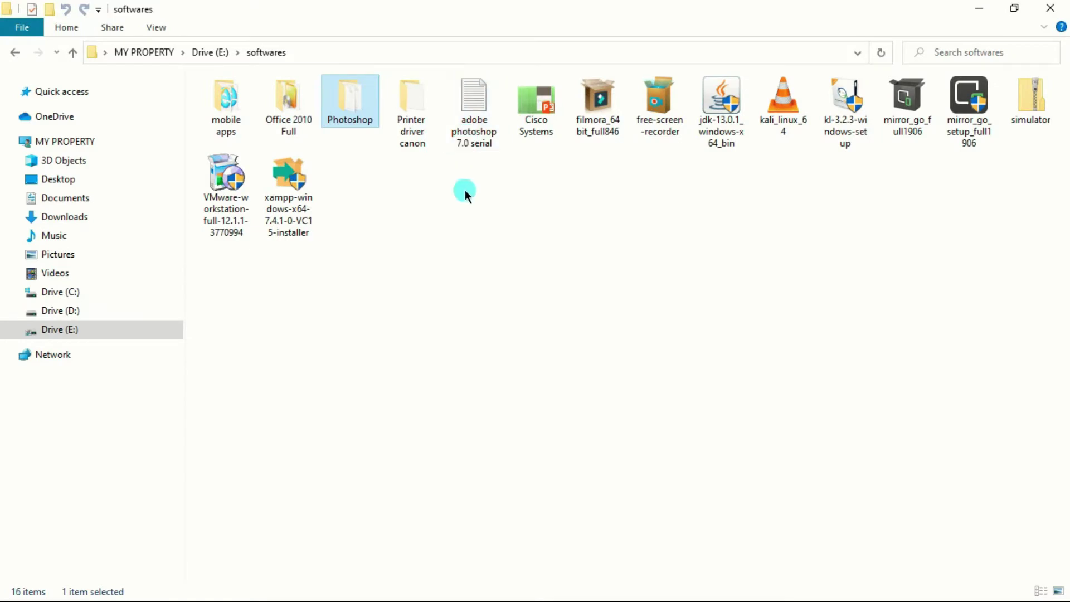
{"action": "left_click", "coordinate": [320, 159]}
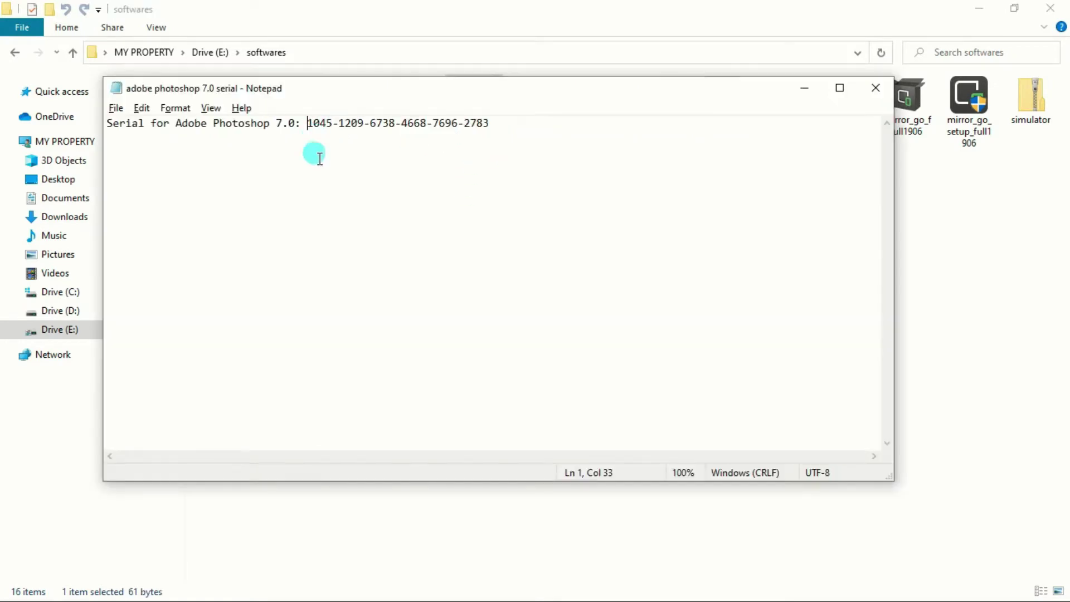
{"action": "left_click_drag", "start_coordinate": [311, 137], "coordinate": [338, 140]}
{"action": "key", "text": "ctrl+c"}
{"action": "right_click", "coordinate": [320, 127]}
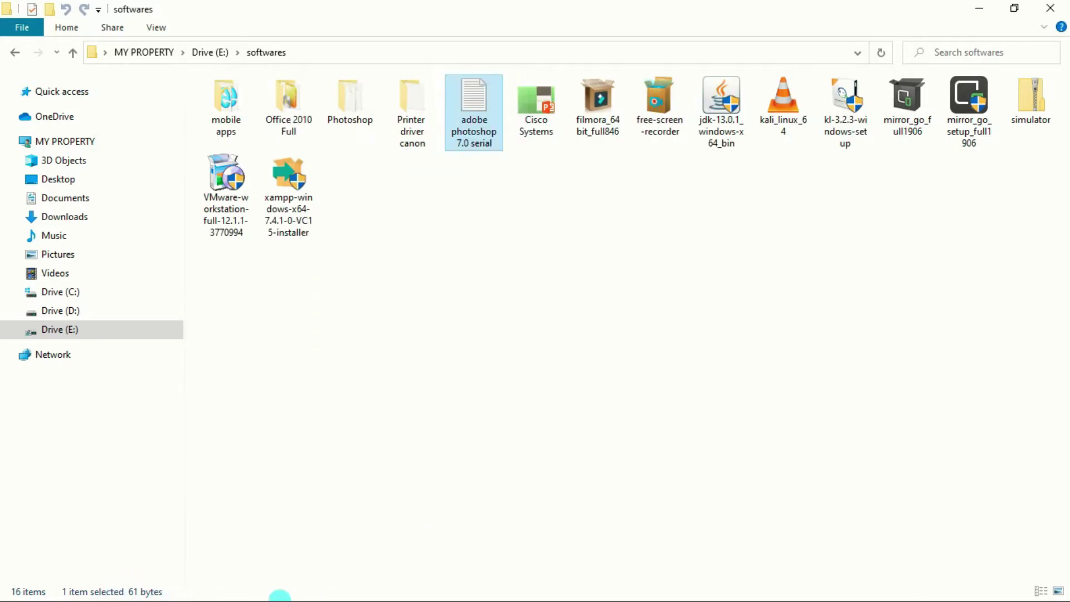
{"action": "left_click", "coordinate": [911, 21]}
{"action": "left_click", "coordinate": [960, 7]}
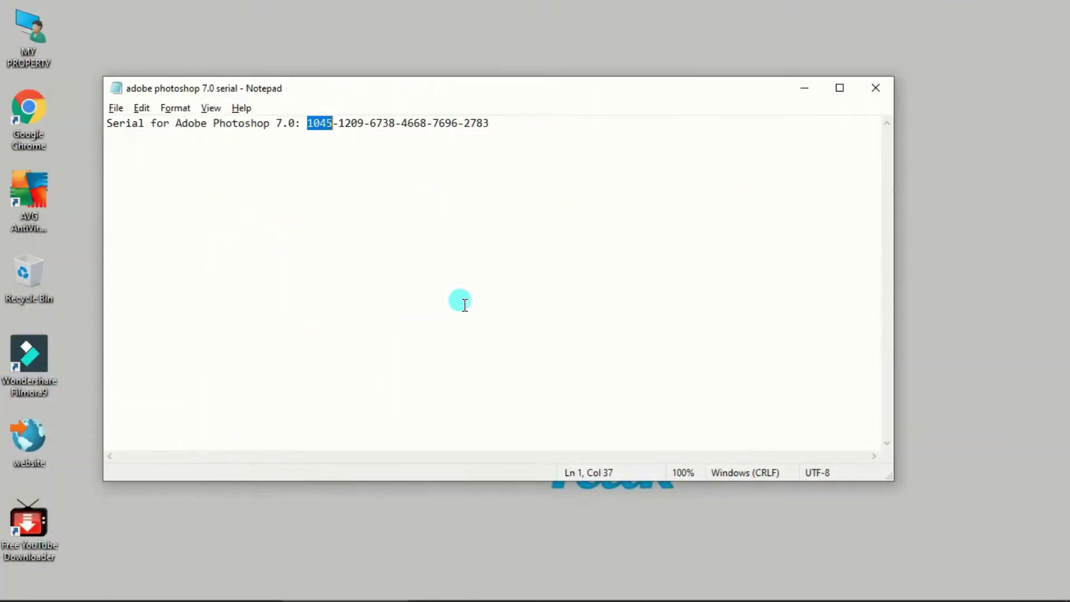
{"action": "key", "text": "alt+Tab"}
{"action": "left_click", "coordinate": [557, 383]}
{"action": "key", "text": "ctrl+v"}
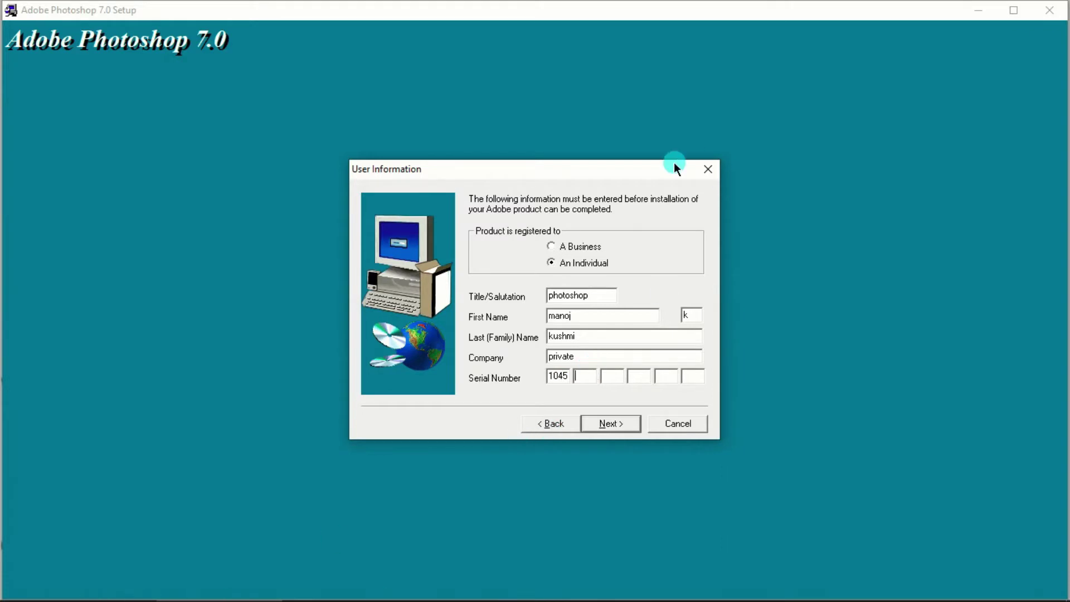
- Copy the second serial group from Notepad into the second serial box
{"action": "key", "text": "alt+Tab"}
{"action": "double_click", "coordinate": [351, 123]}
{"action": "right_click", "coordinate": [359, 120]}
{"action": "left_click", "coordinate": [390, 172]}
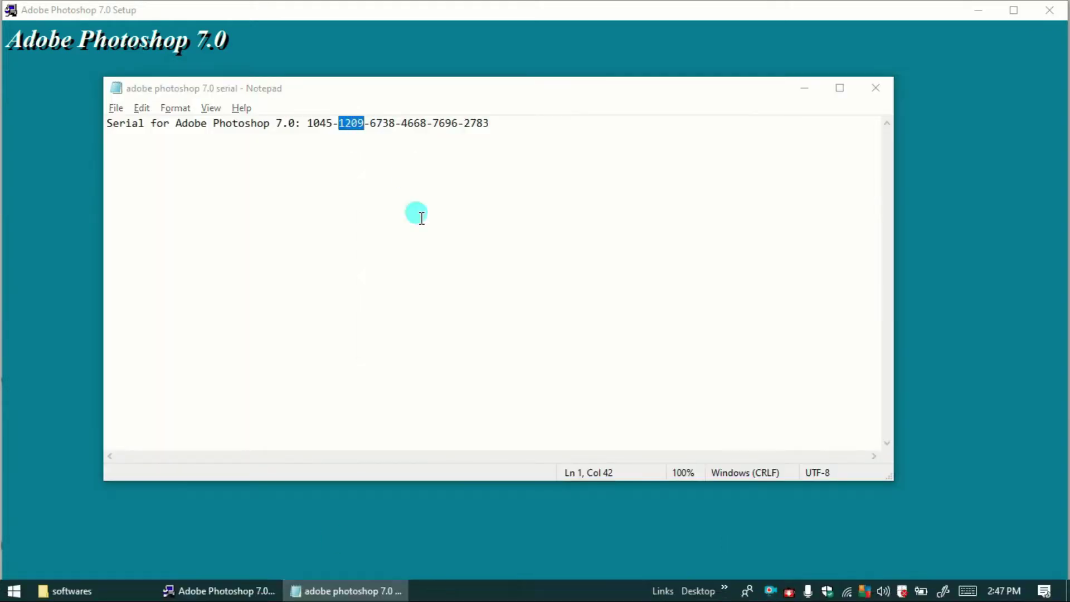
{"action": "key", "text": "alt+Tab"}
{"action": "left_click", "coordinate": [585, 376]}
{"action": "right_click", "coordinate": [585, 375]}
{"action": "left_click", "coordinate": [615, 442]}
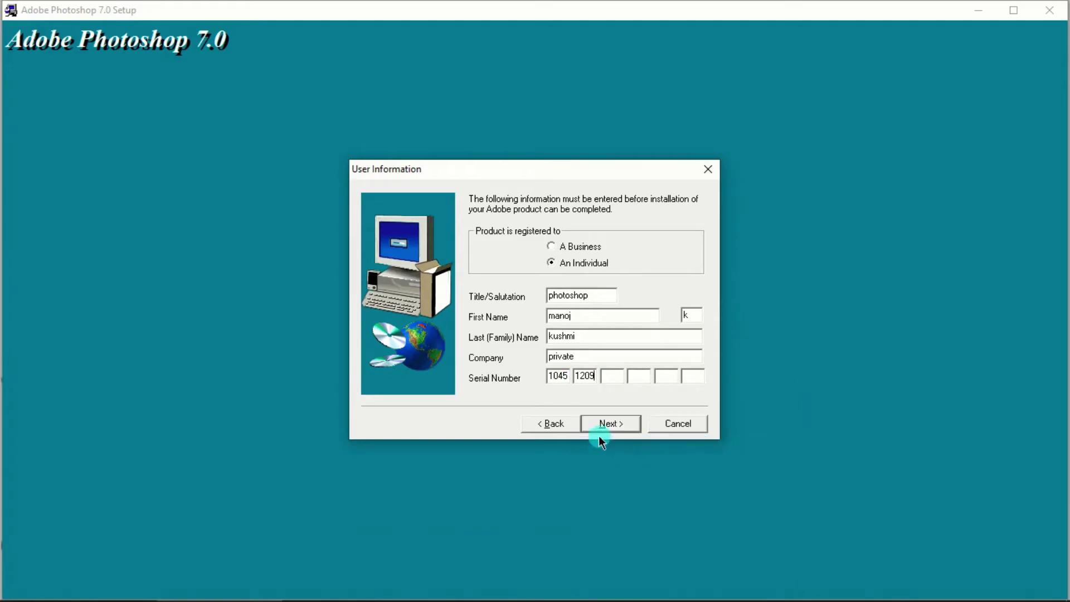
- Copy the third serial group from Notepad into the third serial box
{"action": "key", "text": "alt+Tab"}
{"action": "double_click", "coordinate": [382, 123]}
{"action": "right_click", "coordinate": [382, 123]}
{"action": "left_click", "coordinate": [393, 172]}
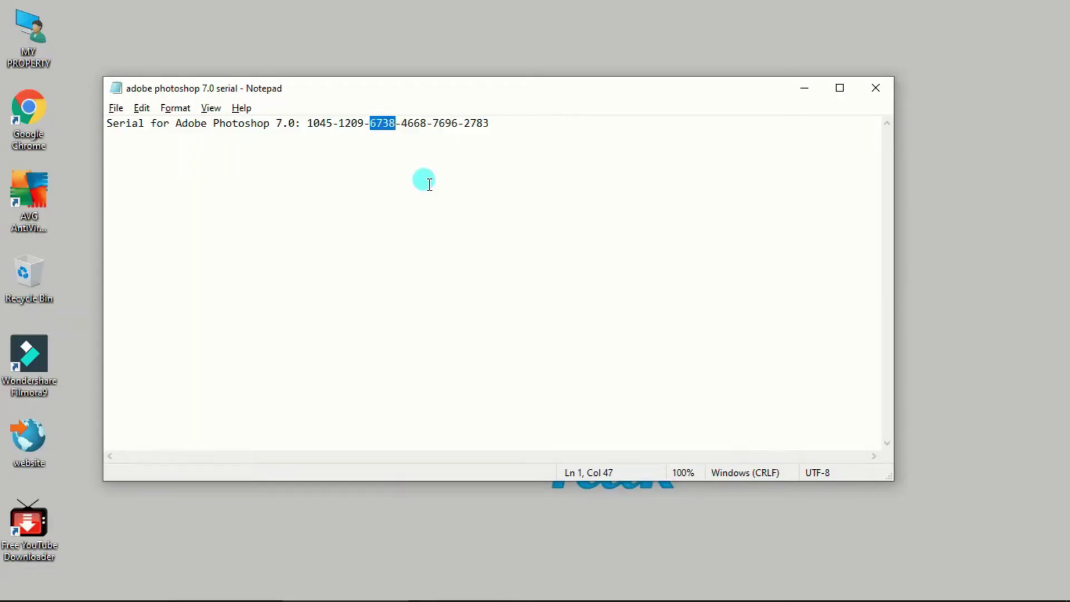
{"action": "key", "text": "alt+Tab"}
{"action": "right_click", "coordinate": [613, 385]}
{"action": "left_click", "coordinate": [608, 376]}
{"action": "right_click", "coordinate": [607, 376]}
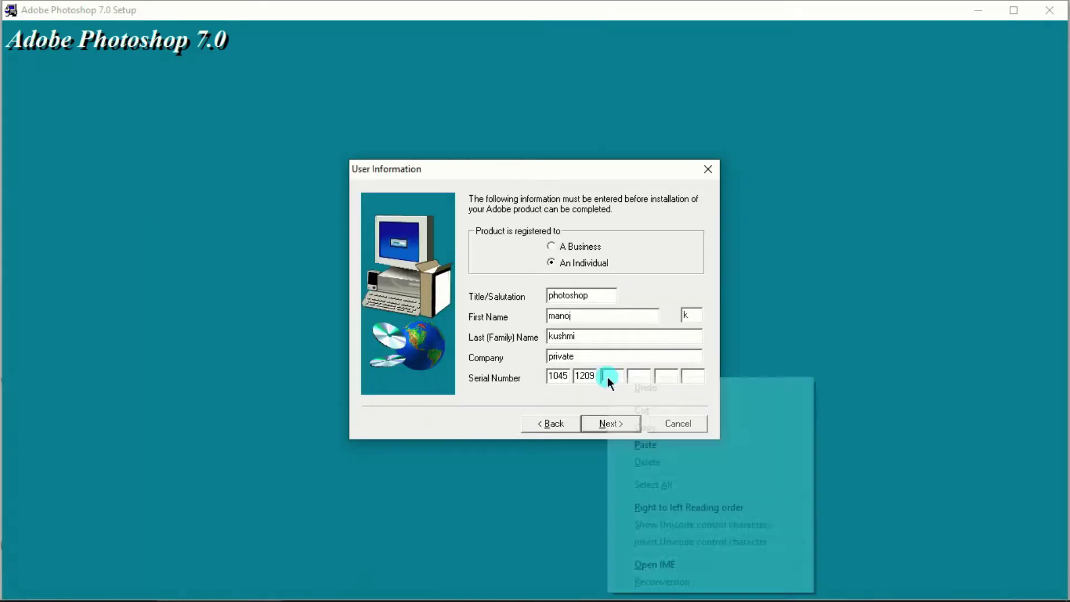
{"action": "left_click", "coordinate": [609, 440]}
- Copy the fourth serial group from Notepad into the fourth serial box
{"action": "key", "text": "alt+Tab"}
{"action": "left_click", "coordinate": [407, 126]}
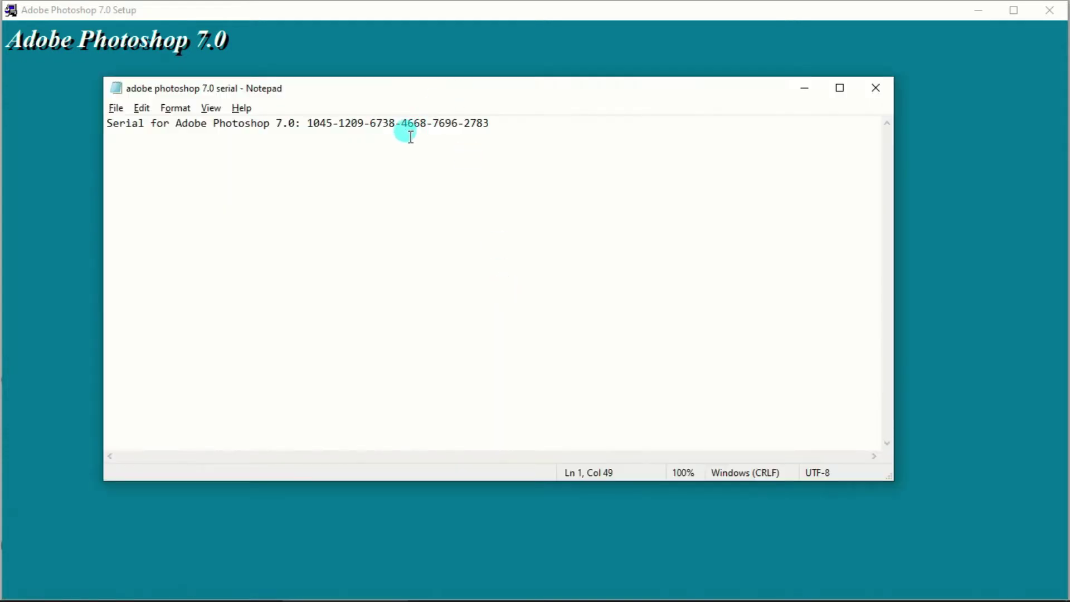
{"action": "double_click", "coordinate": [413, 124]}
{"action": "right_click", "coordinate": [411, 124]}
{"action": "left_click", "coordinate": [423, 171]}
{"action": "key", "text": "alt+Tab"}
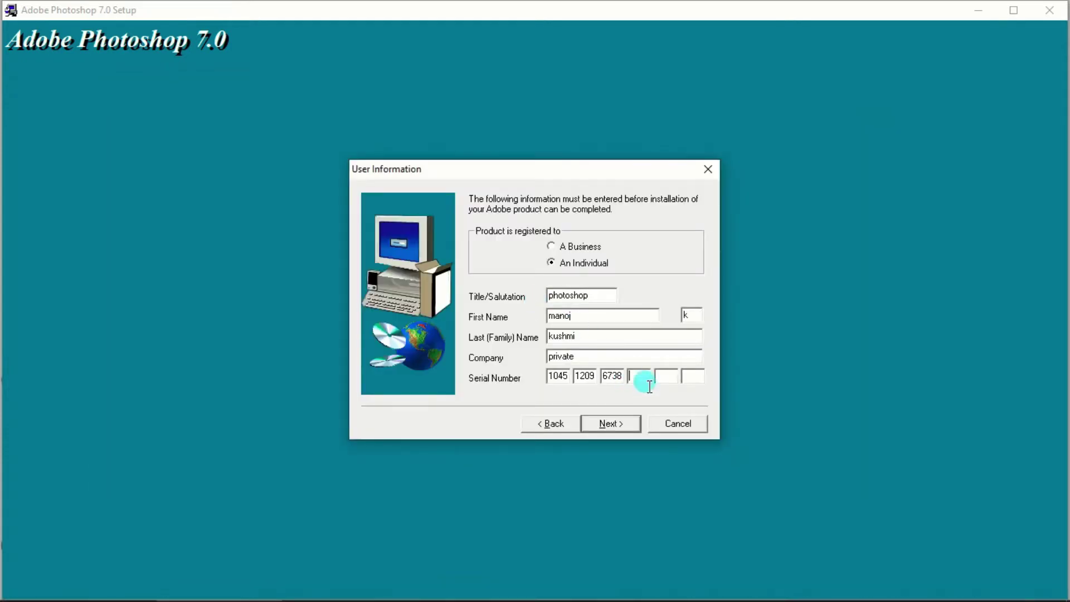
{"action": "right_click", "coordinate": [635, 370]}
{"action": "left_click", "coordinate": [663, 434]}
- Copy the fifth serial group from Notepad into the fifth serial box
{"action": "key", "text": "alt+Tab"}
{"action": "double_click", "coordinate": [445, 123]}
{"action": "right_click", "coordinate": [444, 124]}
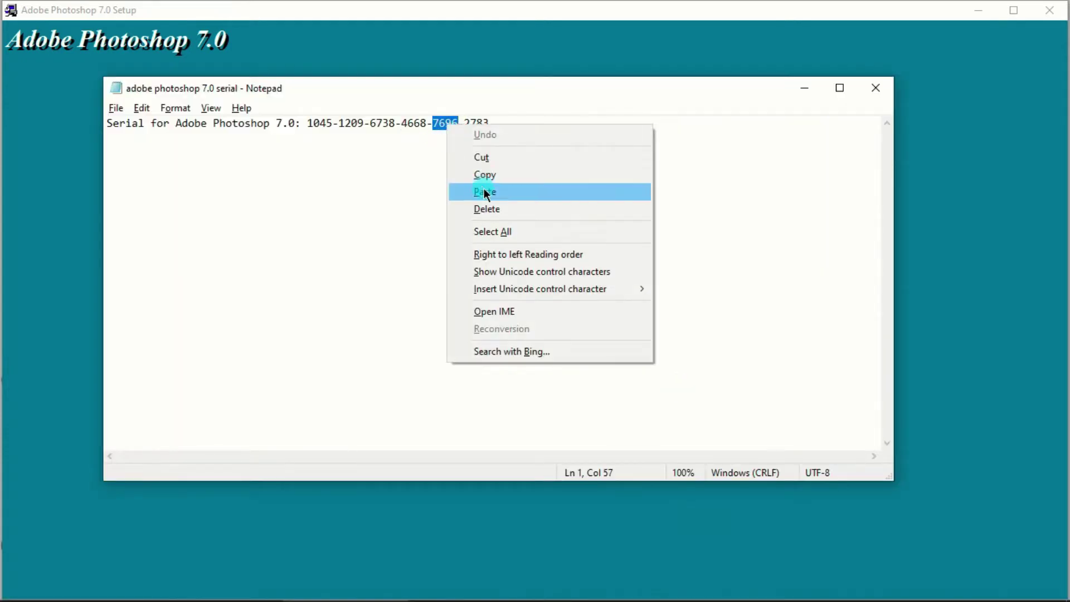
{"action": "left_click", "coordinate": [482, 175]}
{"action": "key", "text": "alt+Tab"}
{"action": "right_click", "coordinate": [658, 372]}
{"action": "left_click", "coordinate": [686, 433]}
- Copy the last serial group from Notepad into the sixth serial box
{"action": "key", "text": "alt+Tab"}
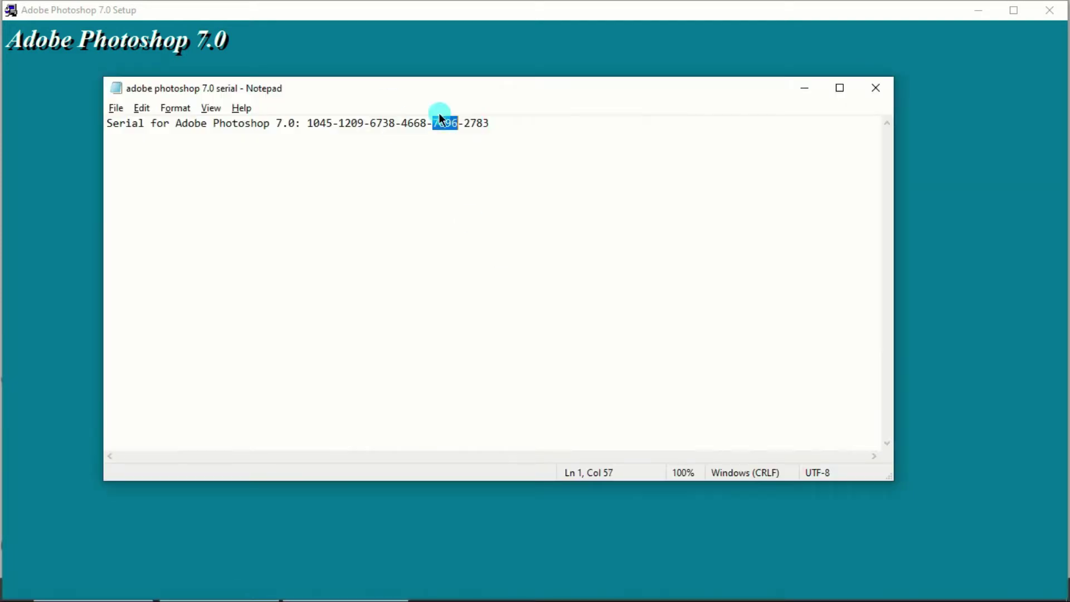
{"action": "double_click", "coordinate": [476, 123]}
{"action": "right_click", "coordinate": [480, 120]}
{"action": "left_click", "coordinate": [517, 170]}
{"action": "key", "text": "alt+Tab"}
{"action": "right_click", "coordinate": [690, 374]}
{"action": "left_click", "coordinate": [719, 435]}
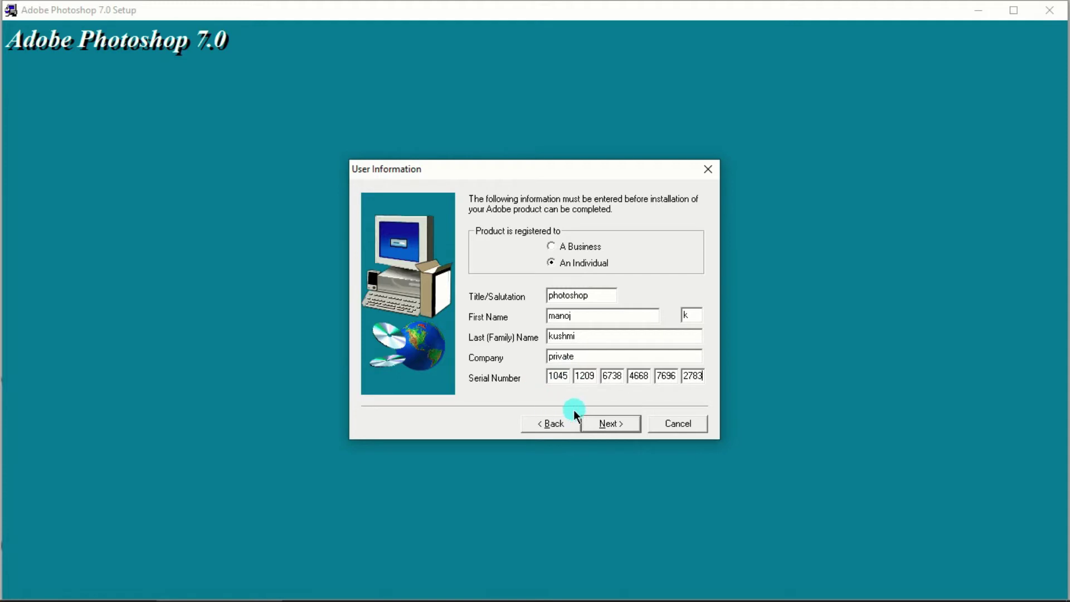
- Confirm the registration details and run a Typical install of Photoshop 7.0 through to Finish
{"action": "left_click", "coordinate": [658, 384]}
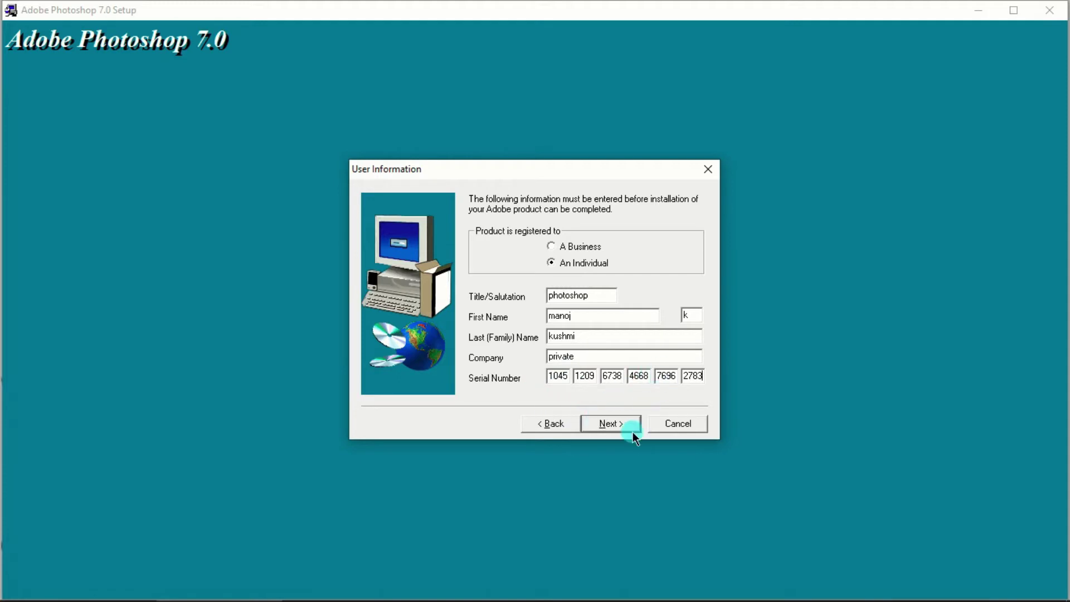
{"action": "left_click", "coordinate": [608, 424]}
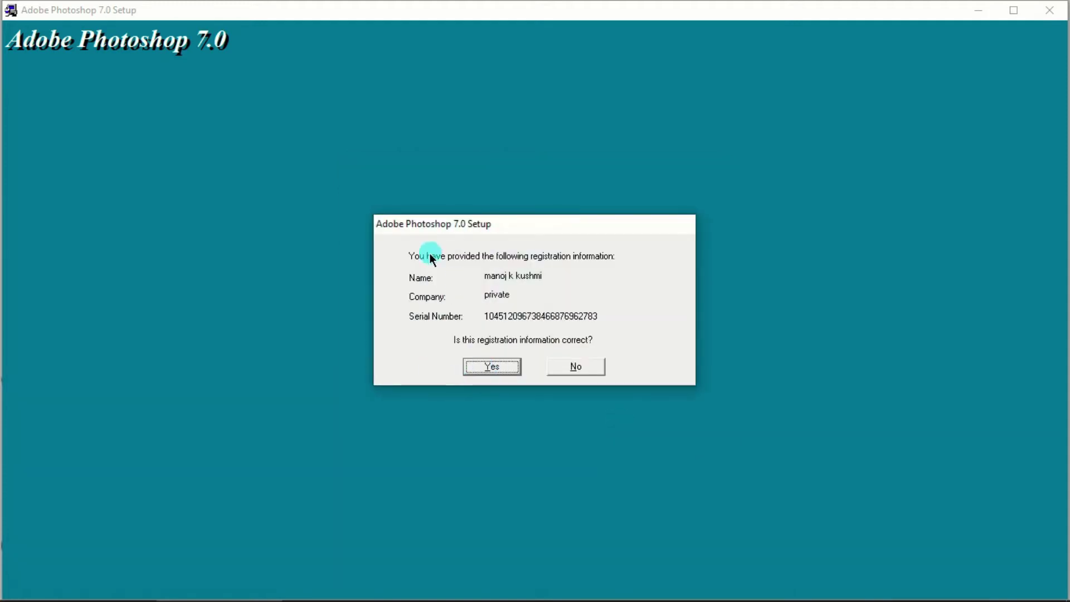
{"action": "left_click", "coordinate": [484, 365]}
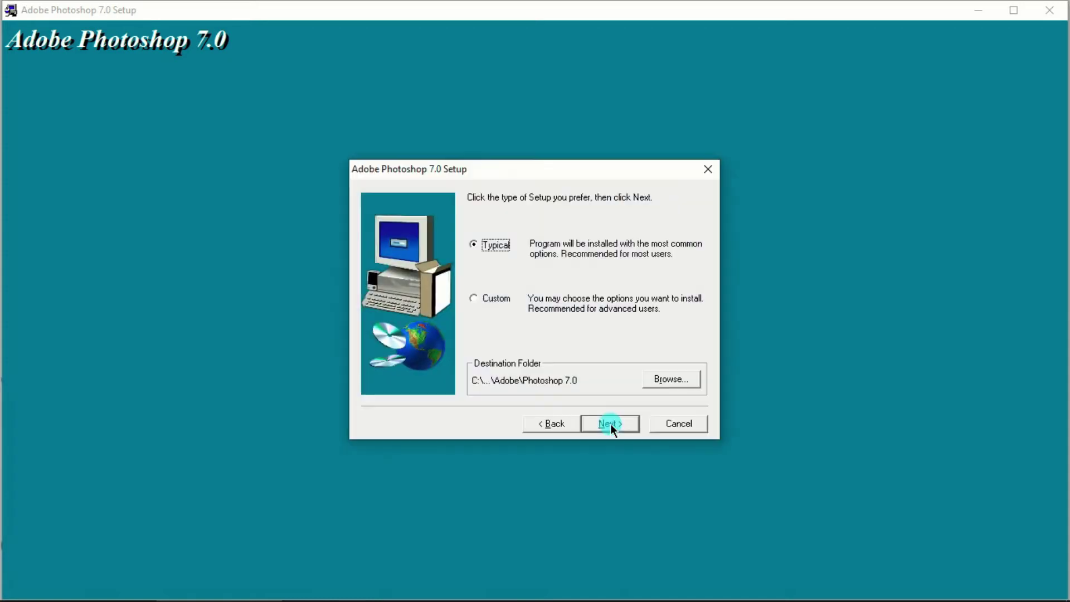
{"action": "left_click", "coordinate": [611, 424]}
{"action": "left_click", "coordinate": [611, 423]}
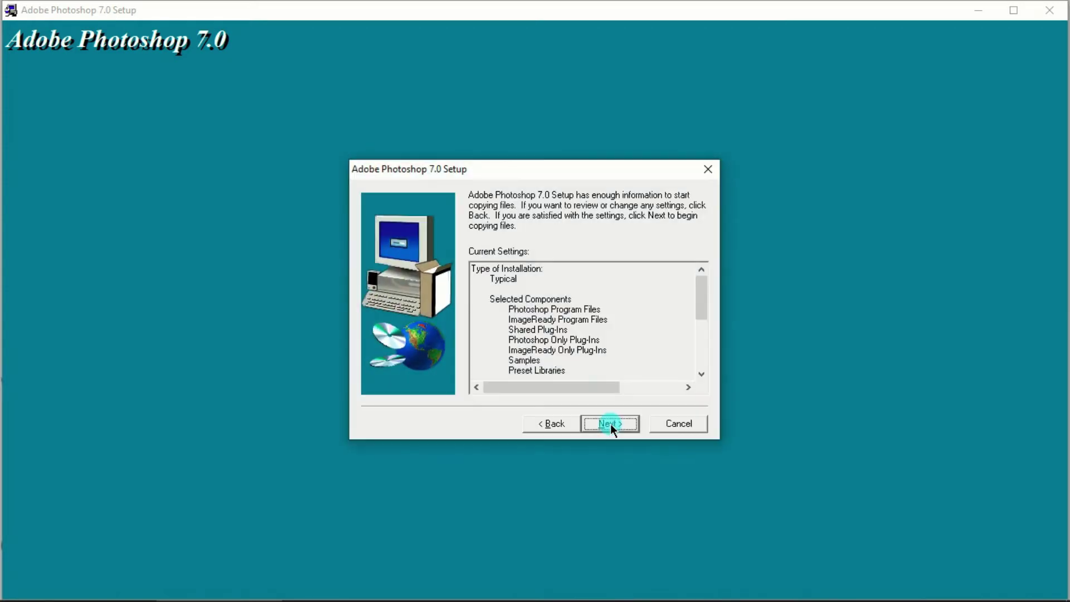
{"action": "left_click", "coordinate": [610, 424]}
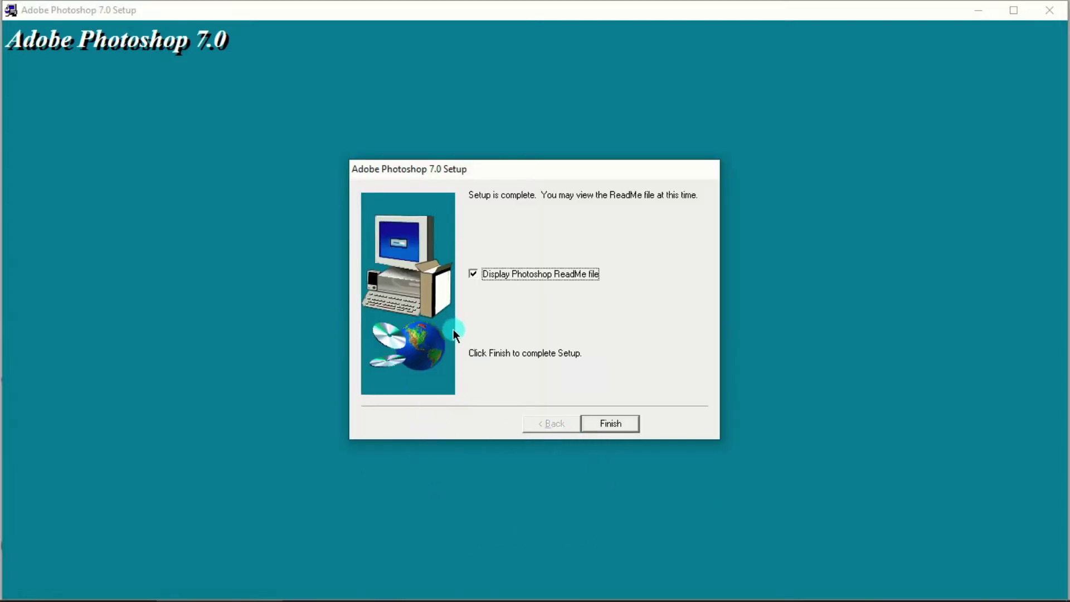
{"action": "left_click", "coordinate": [596, 423]}
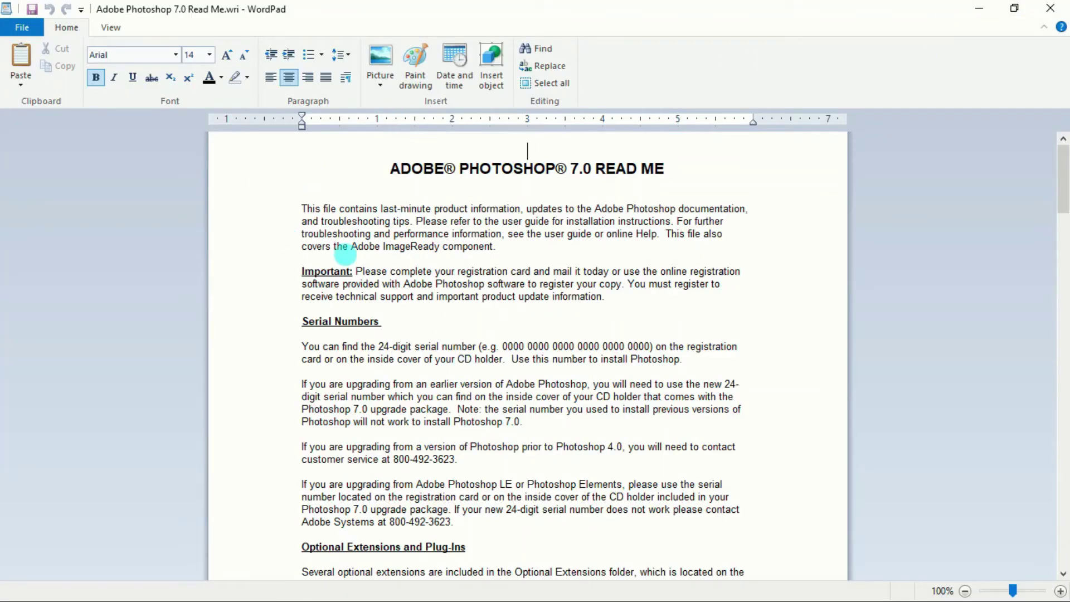
- Start Adobe Photoshop 7.0 from the Start menu's Recently added list
{"action": "scroll", "coordinate": [418, 358], "scroll_direction": "down", "scroll_amount": 3}
{"action": "scroll", "coordinate": [418, 358], "scroll_direction": "down", "scroll_amount": 8}
{"action": "scroll", "coordinate": [418, 358], "scroll_direction": "down", "scroll_amount": 8}
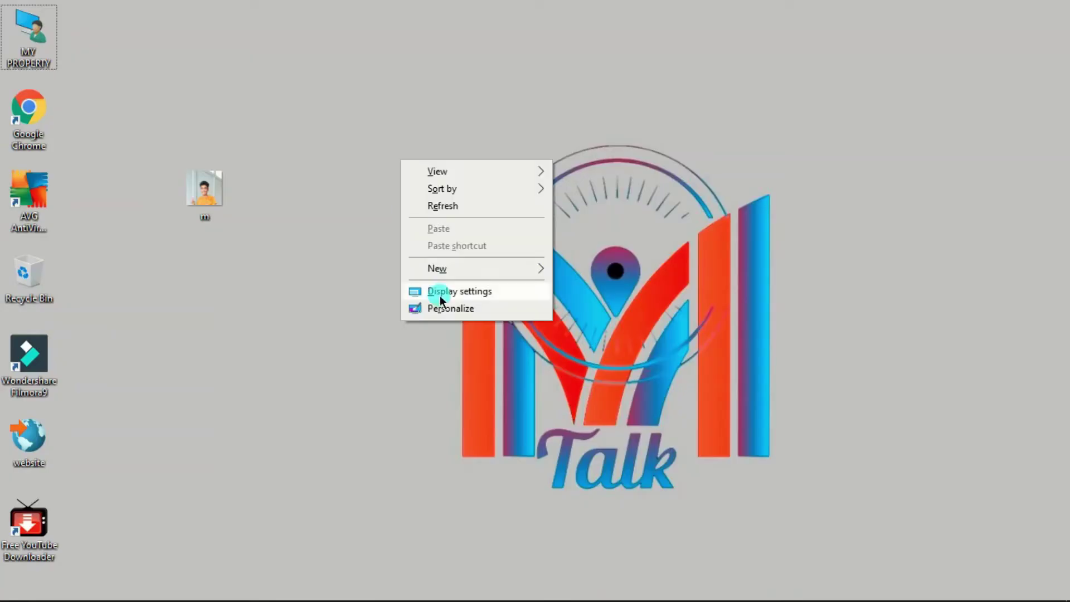
{"action": "left_click", "coordinate": [459, 206]}
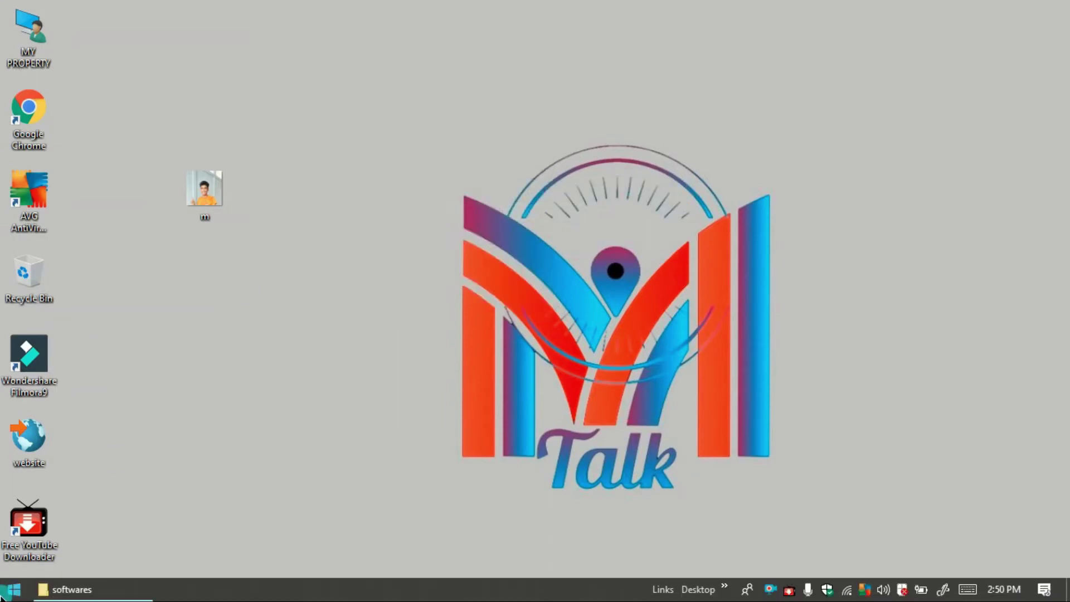
{"action": "left_click", "coordinate": [7, 592]}
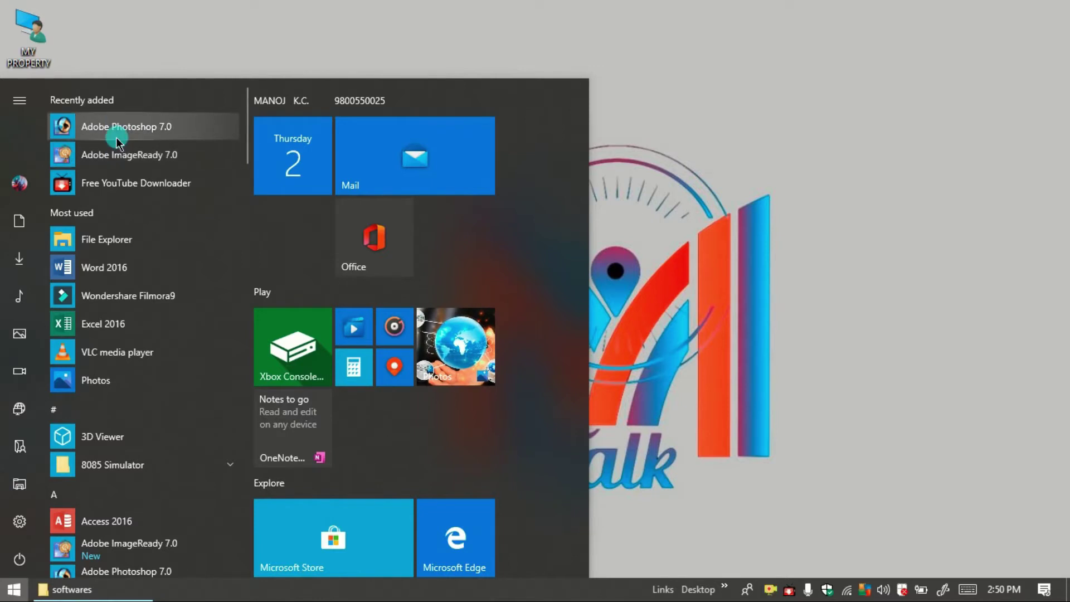
{"action": "left_click", "coordinate": [157, 135]}
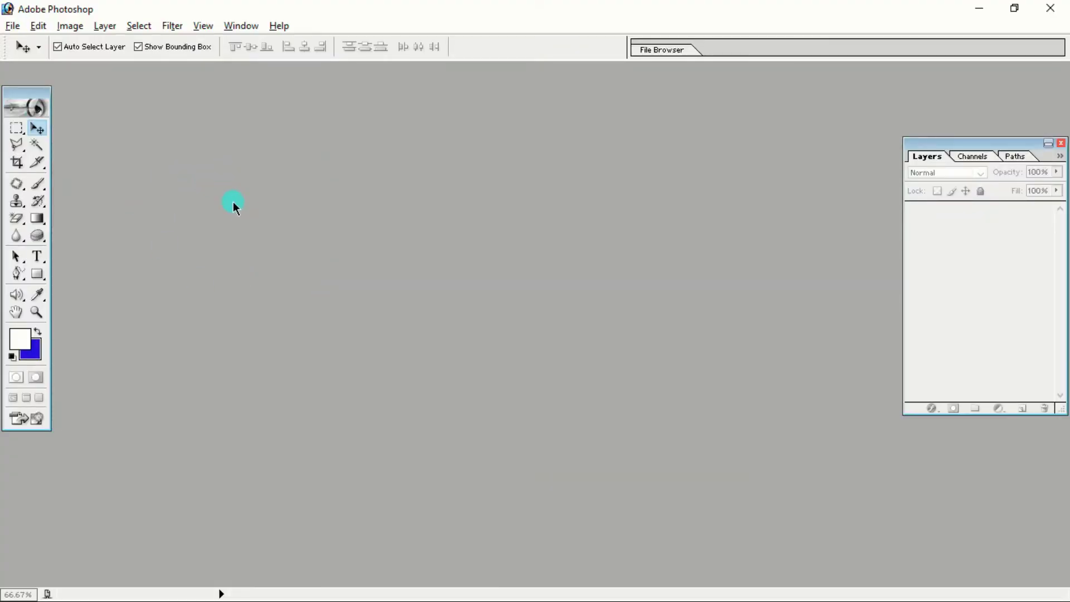
- Create a new blank document using the 1920 x 1080 HDTV 1080i preset
{"action": "left_click", "coordinate": [12, 26]}
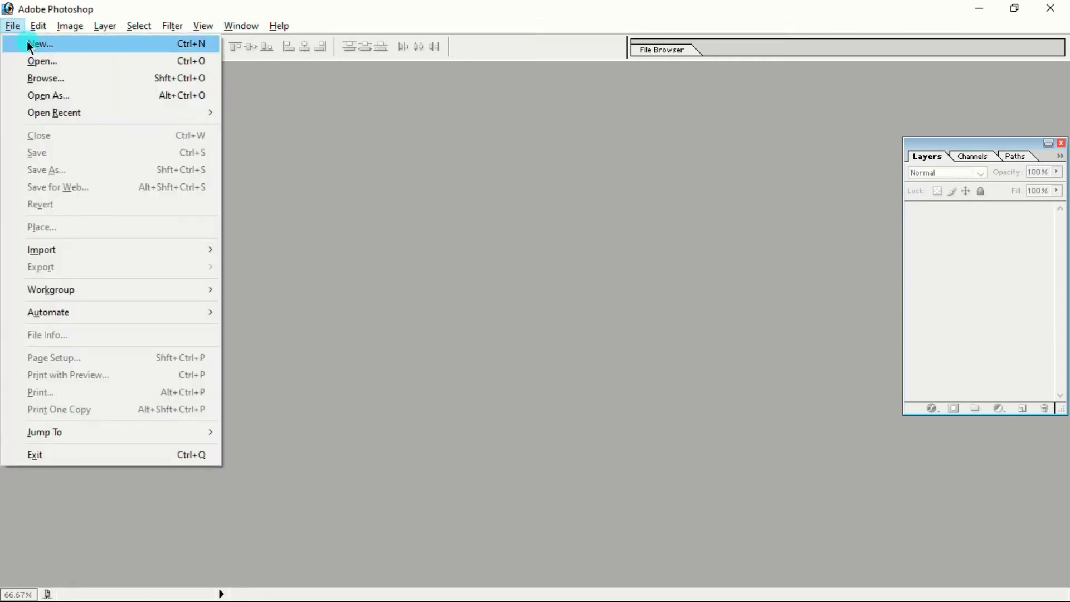
{"action": "left_click", "coordinate": [113, 45]}
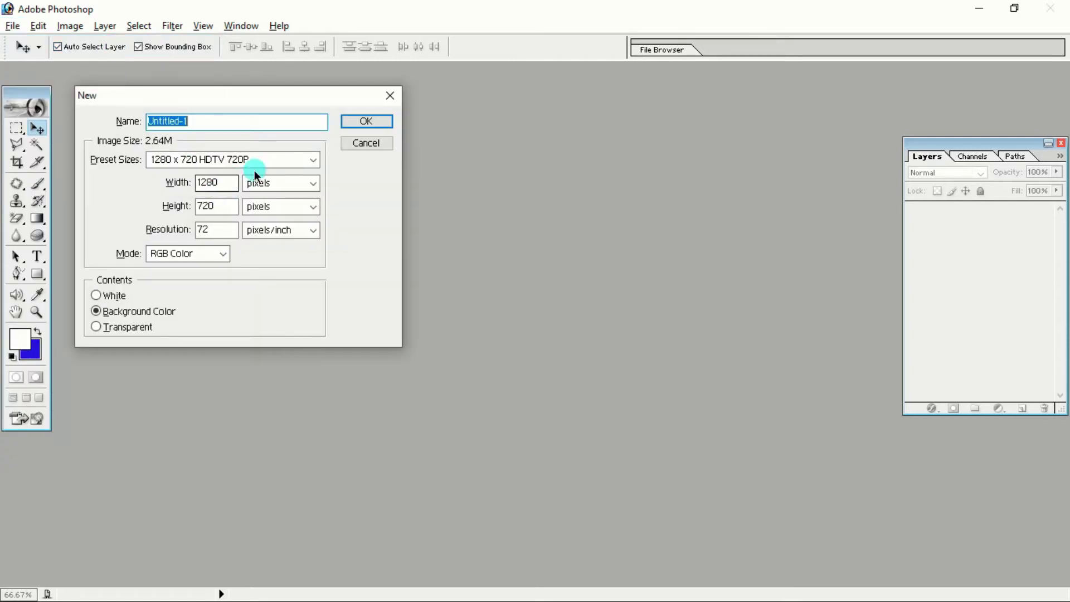
{"action": "left_click", "coordinate": [293, 159]}
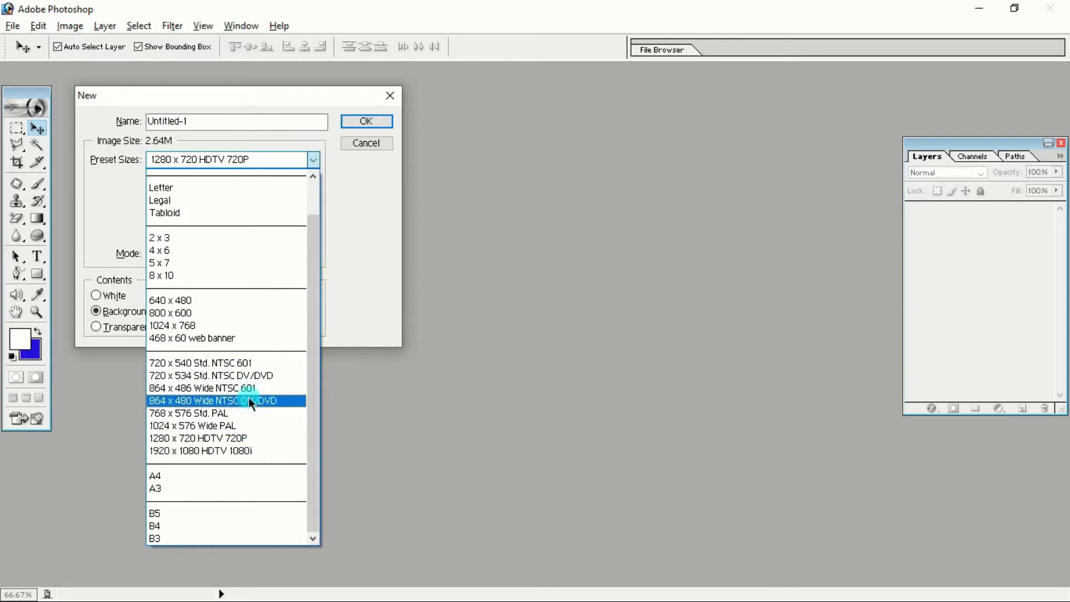
{"action": "left_click", "coordinate": [258, 449]}
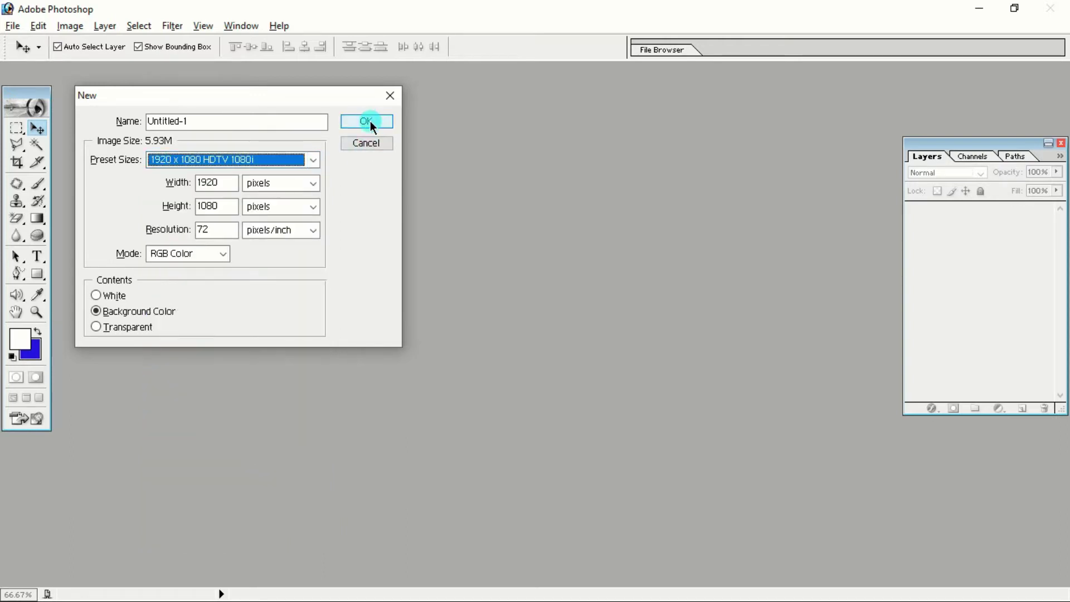
{"action": "left_click", "coordinate": [359, 124]}
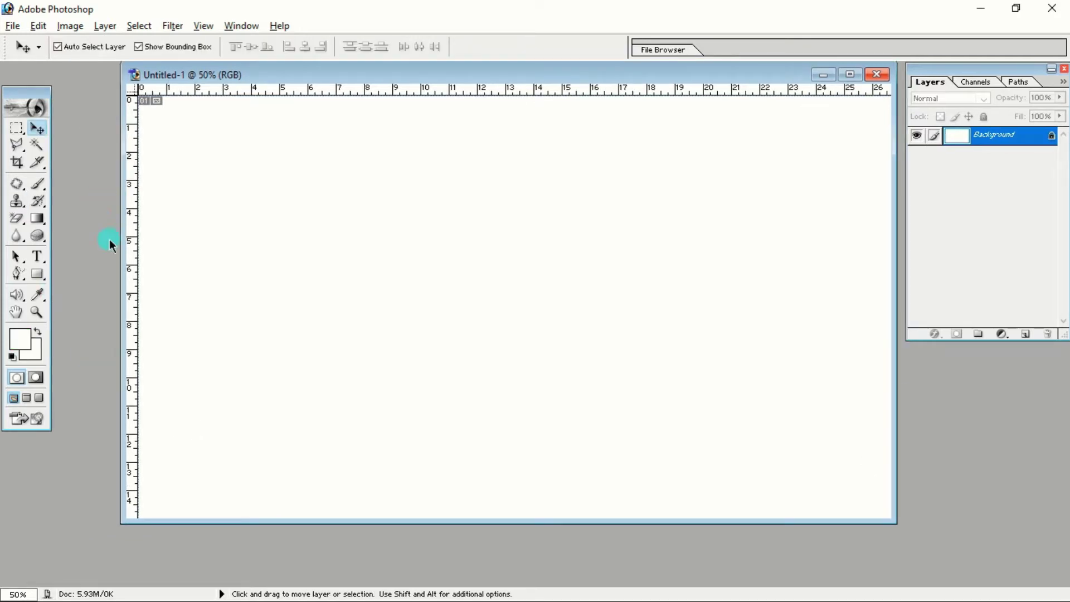
- Open the 'for online' portrait photo from the Desktop
{"action": "key", "text": "ctrl+o"}
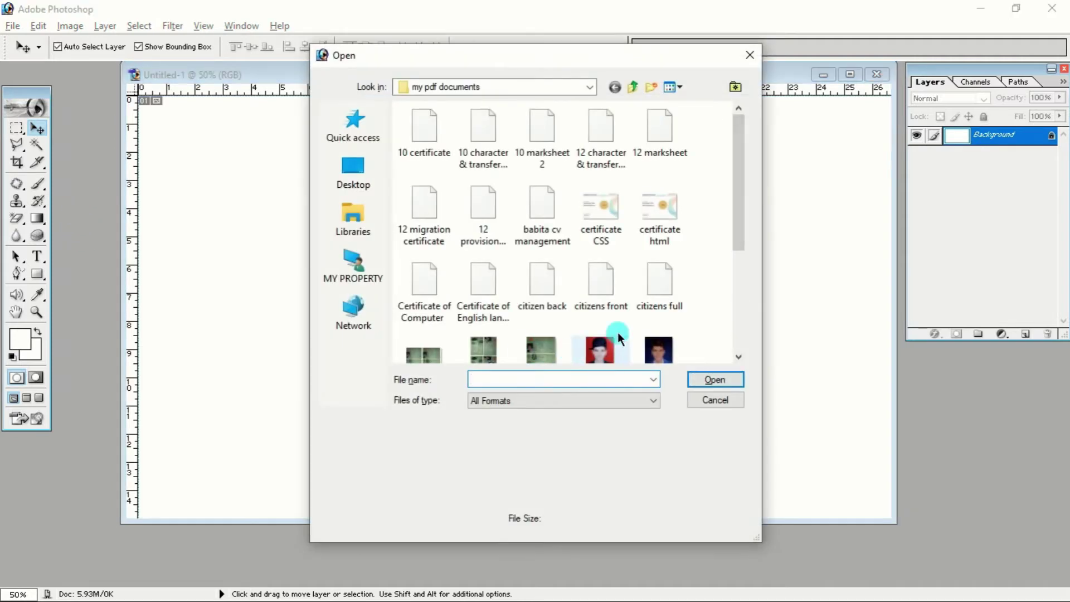
{"action": "scroll", "coordinate": [625, 312], "scroll_direction": "down", "scroll_amount": 3}
{"action": "scroll", "coordinate": [630, 276], "scroll_direction": "up", "scroll_amount": 5}
{"action": "left_click", "coordinate": [355, 164]}
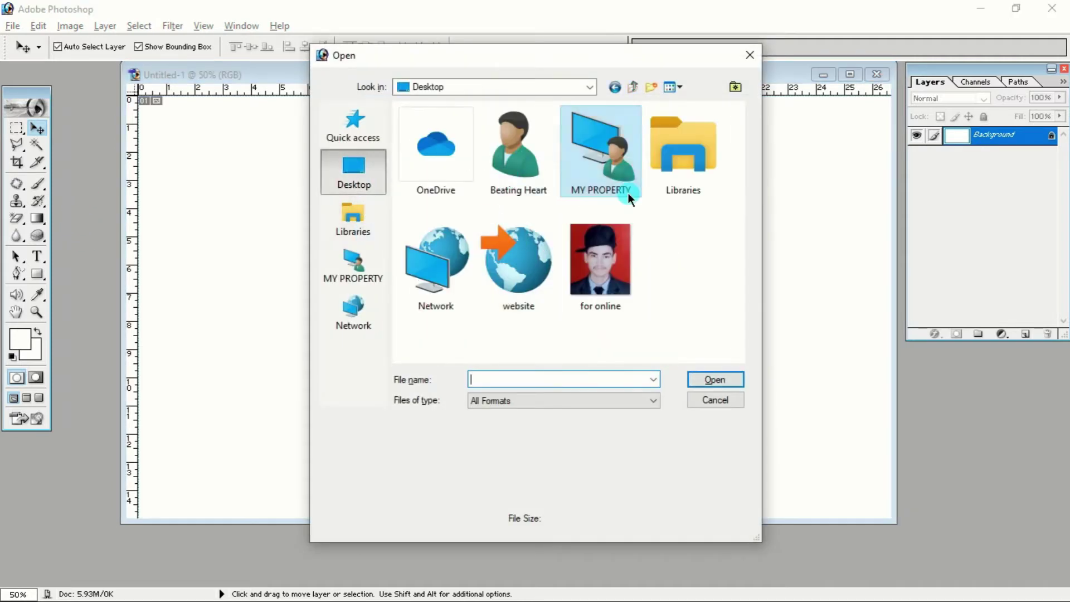
{"action": "double_click", "coordinate": [606, 270]}
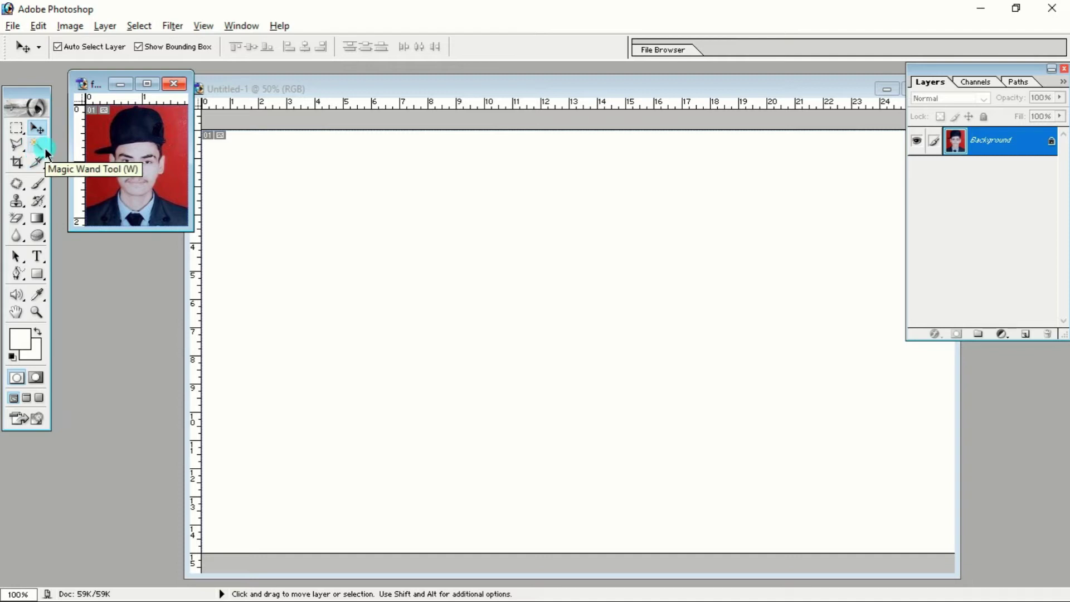
- Select the portrait's red backdrop with the Magic Wand tool
{"action": "left_click", "coordinate": [43, 147]}
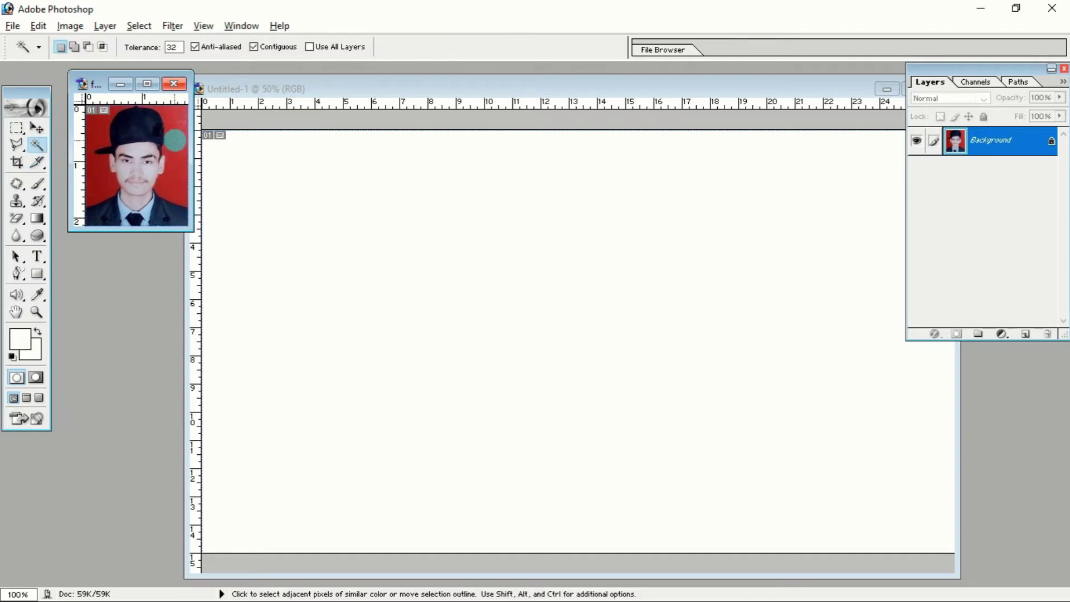
{"action": "left_click", "coordinate": [174, 142]}
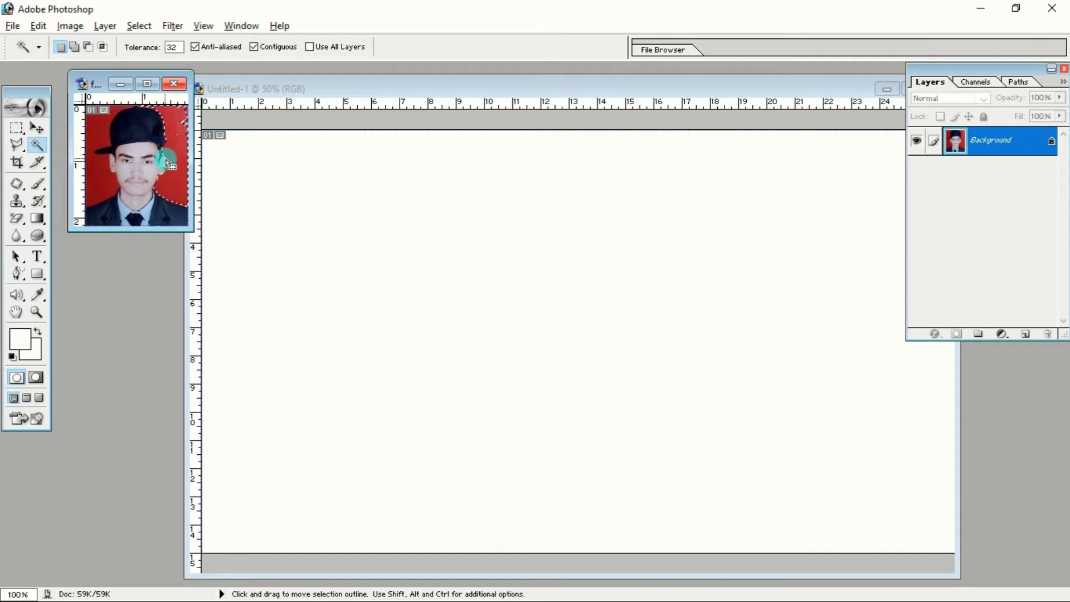
{"action": "left_click", "coordinate": [21, 345]}
- Set the background colour to blue #0012FF and the foreground colour to green #1EFF00
{"action": "left_click", "coordinate": [36, 351]}
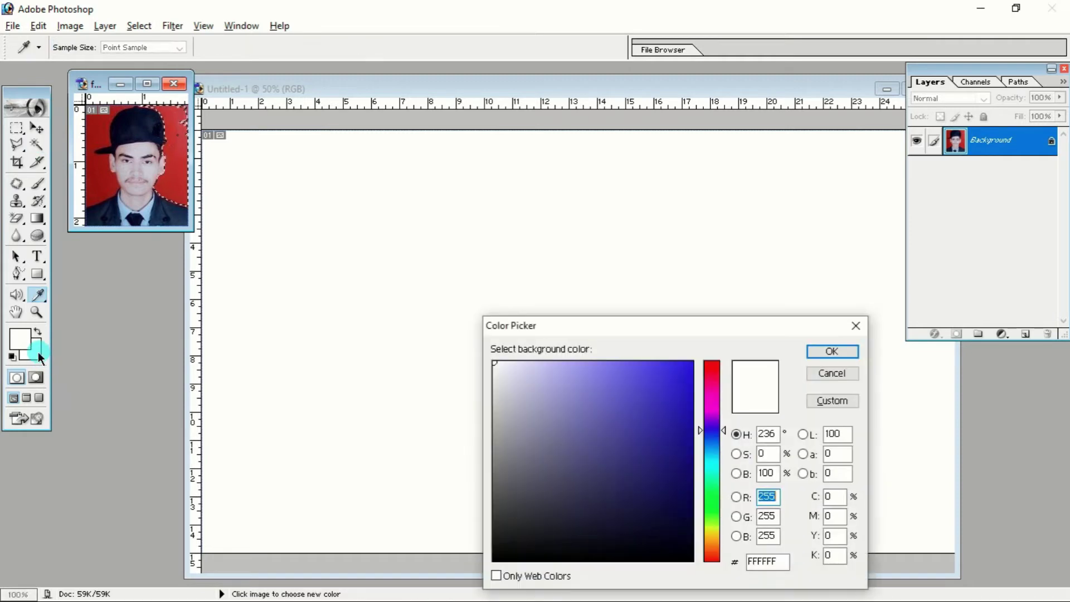
{"action": "left_click_drag", "start_coordinate": [634, 442], "coordinate": [724, 336]}
{"action": "left_click", "coordinate": [851, 361]}
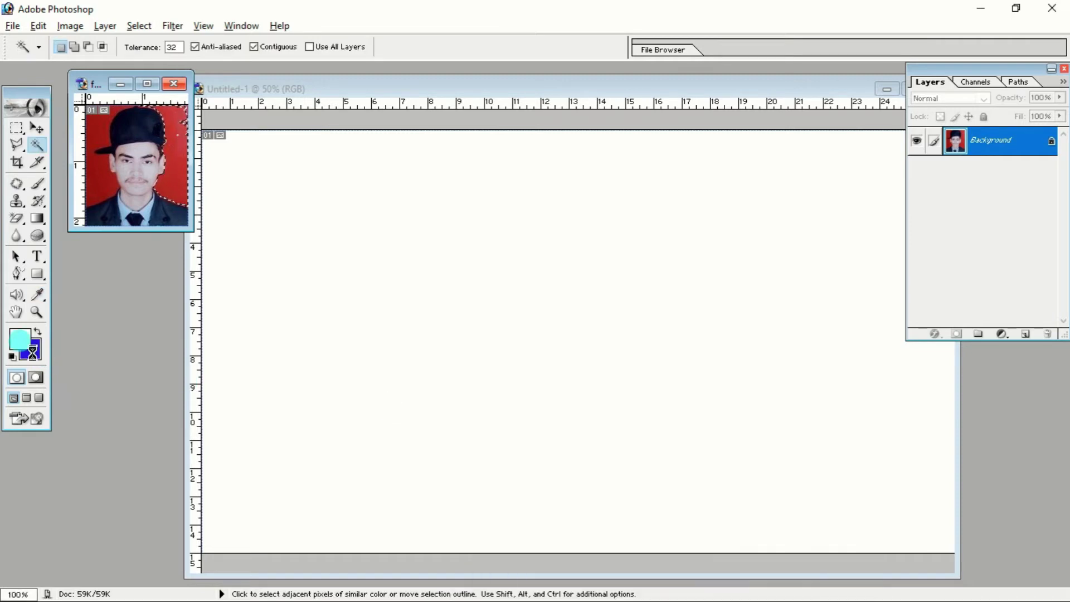
{"action": "left_click", "coordinate": [20, 339]}
{"action": "left_click_drag", "start_coordinate": [631, 420], "coordinate": [740, 341]}
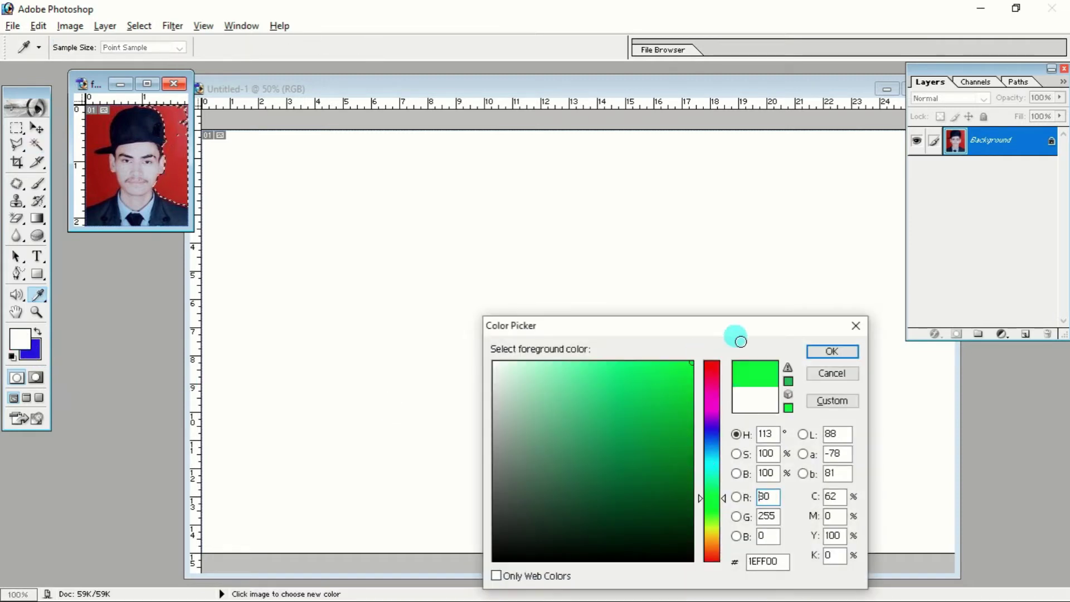
{"action": "left_click", "coordinate": [831, 352]}
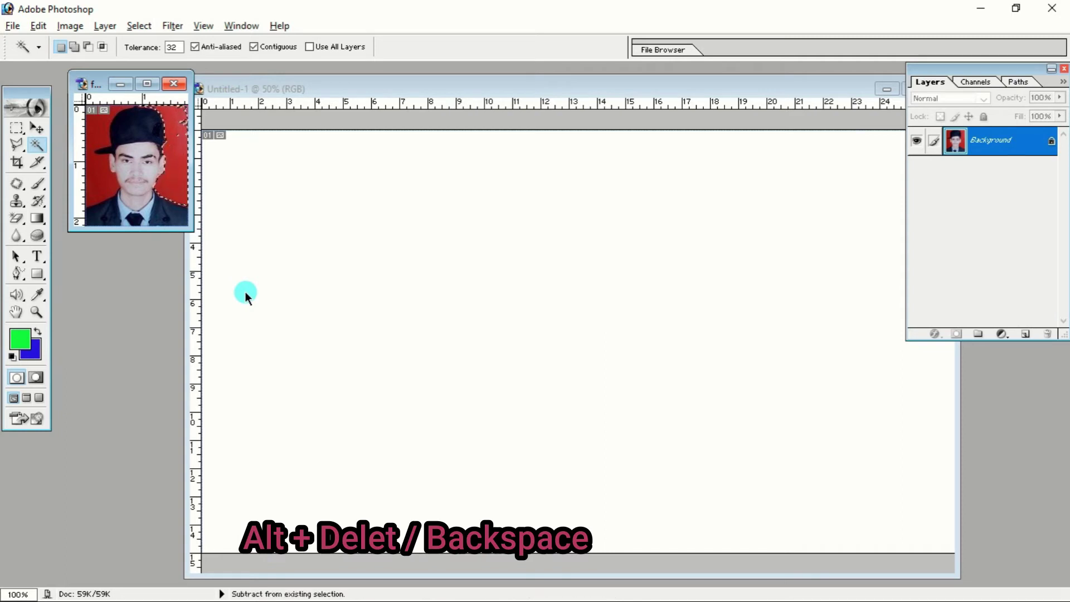
- Fill the selected backdrop and the leftover red area on the left with blue, then deselect
{"action": "key", "text": "alt+BackSpace"}
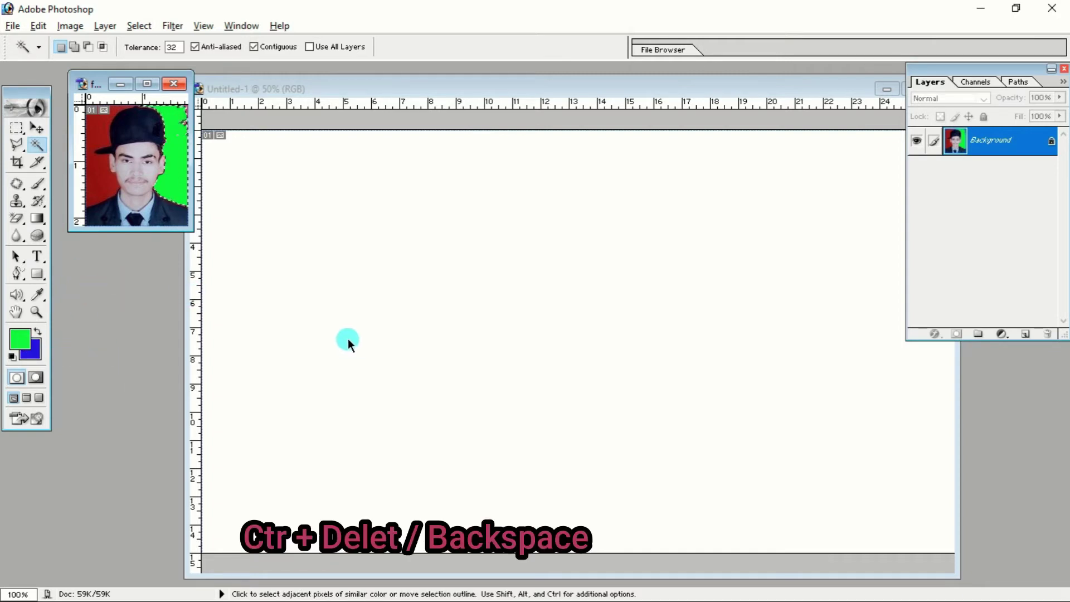
{"action": "key", "text": "ctrl+BackSpace"}
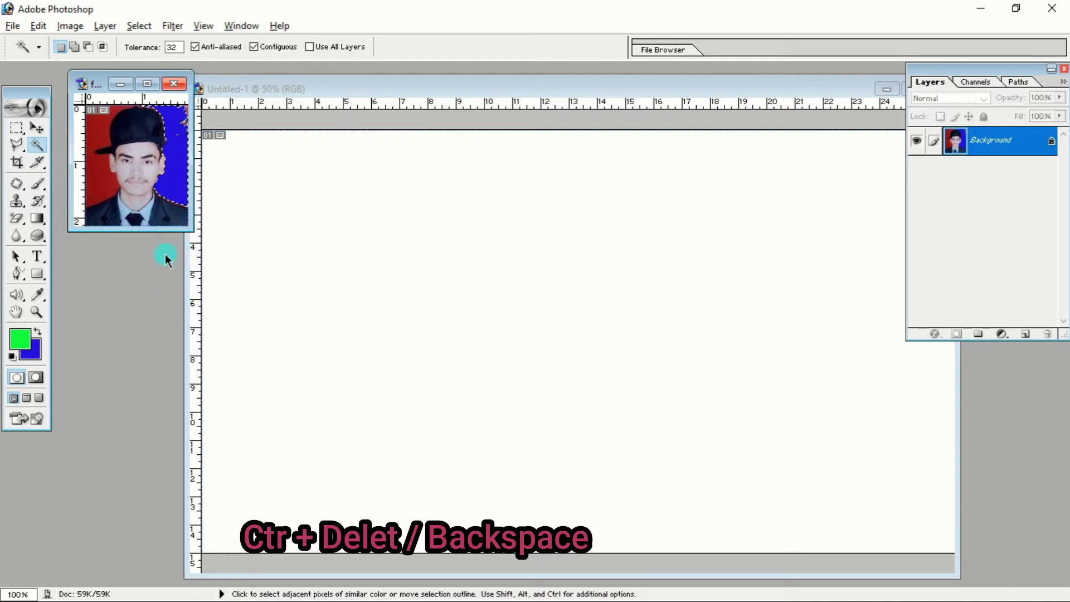
{"action": "left_click", "coordinate": [98, 187]}
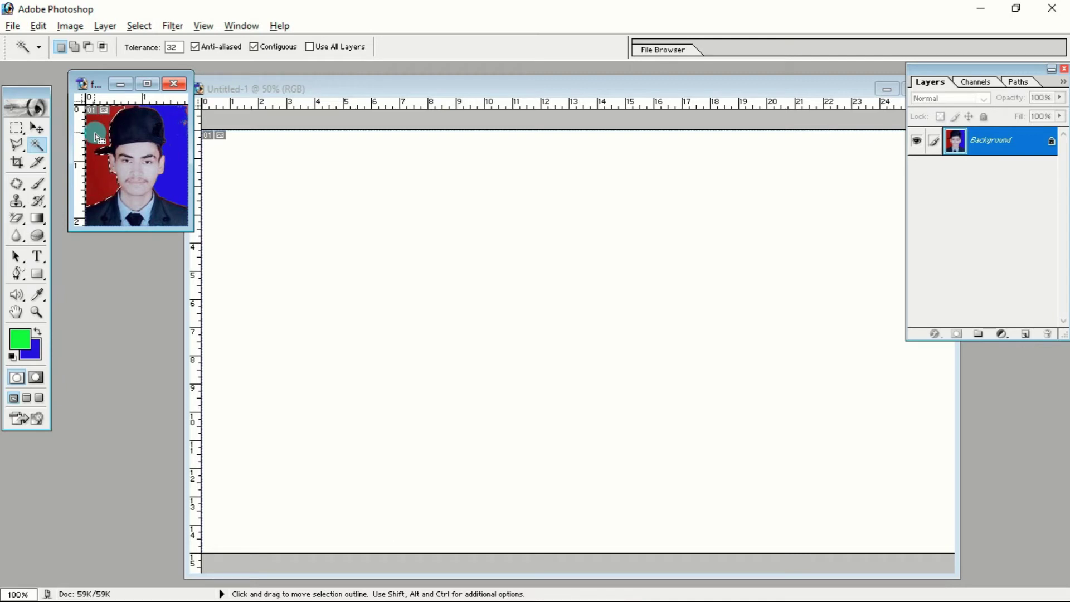
{"action": "key", "text": "ctrl+BackSpace"}
{"action": "key", "text": "ctrl+d"}
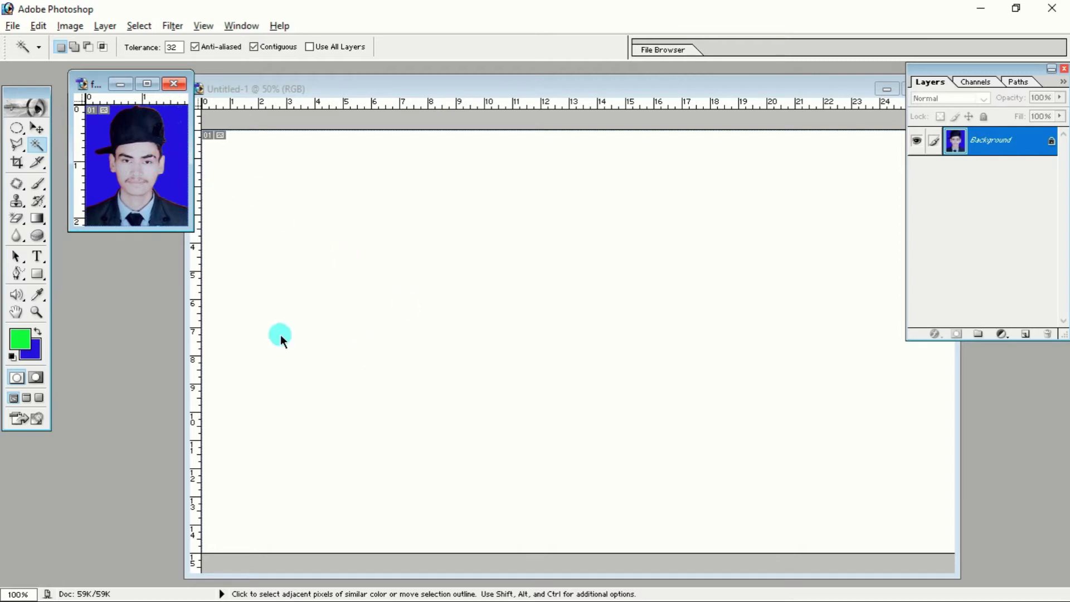
- Drag the blue-background portrait onto Untitled-1's top-left corner as Layer 1, commit it, and close the Layers palette
{"action": "left_click", "coordinate": [39, 128]}
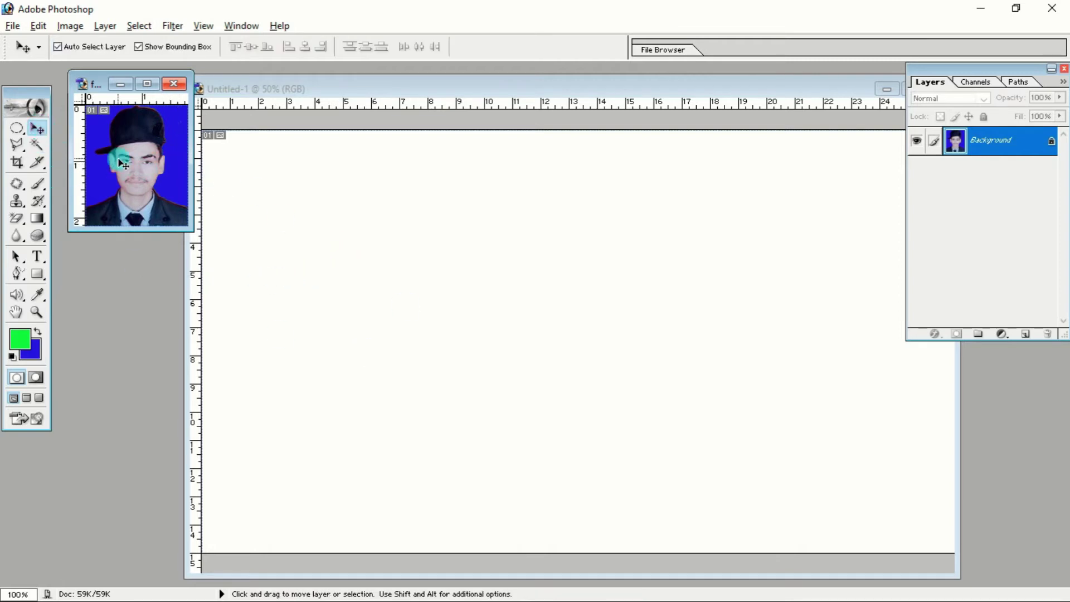
{"action": "left_click_drag", "start_coordinate": [123, 164], "coordinate": [132, 171]}
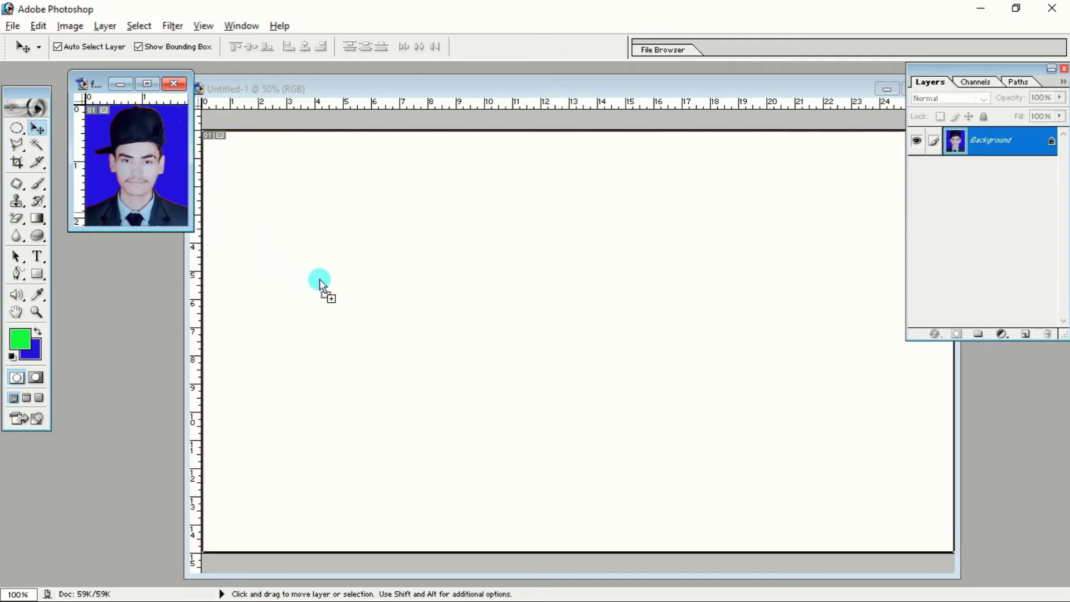
{"action": "left_click_drag", "start_coordinate": [133, 173], "coordinate": [362, 319]}
{"action": "mouse_move", "coordinate": [354, 271]}
{"action": "left_mouse_down"}
{"action": "mouse_move", "coordinate": [255, 193]}
{"action": "mouse_move", "coordinate": [298, 250]}
{"action": "mouse_move", "coordinate": [291, 235]}
{"action": "left_mouse_up"}
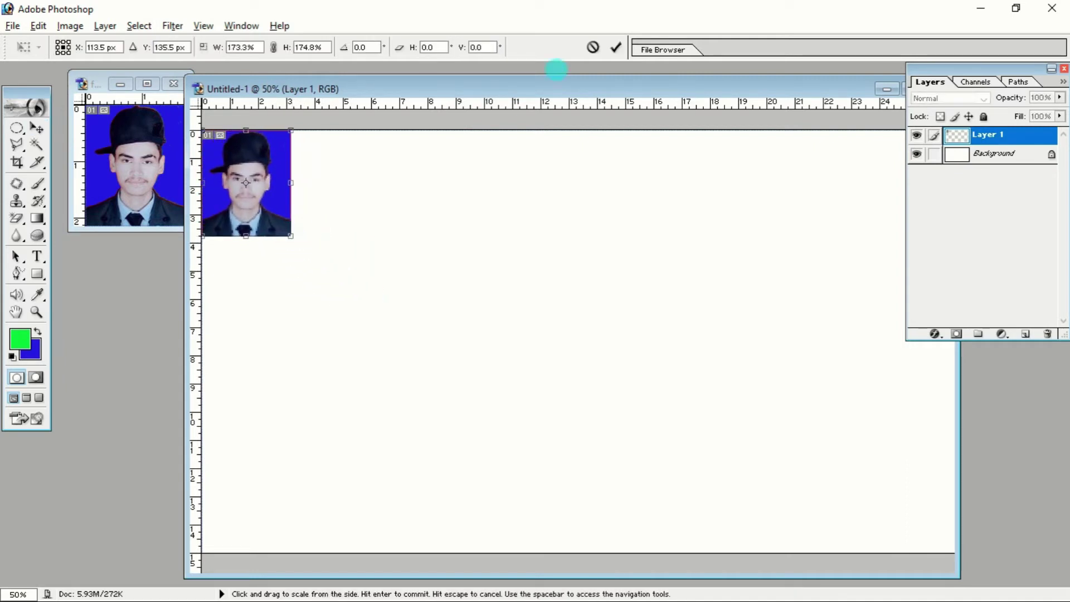
{"action": "left_click", "coordinate": [613, 50]}
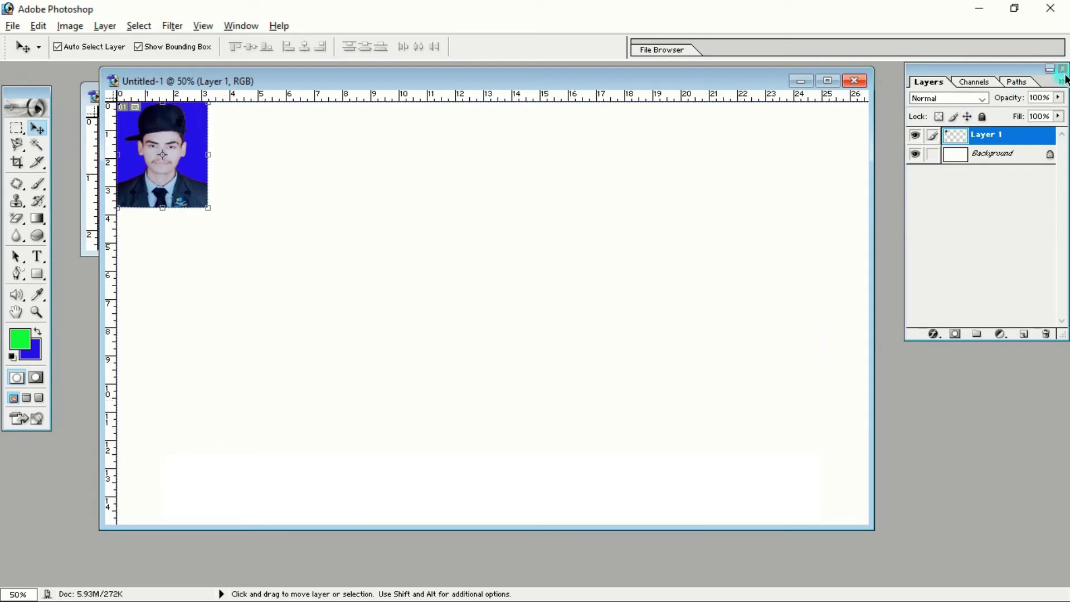
{"action": "left_click", "coordinate": [1064, 69]}
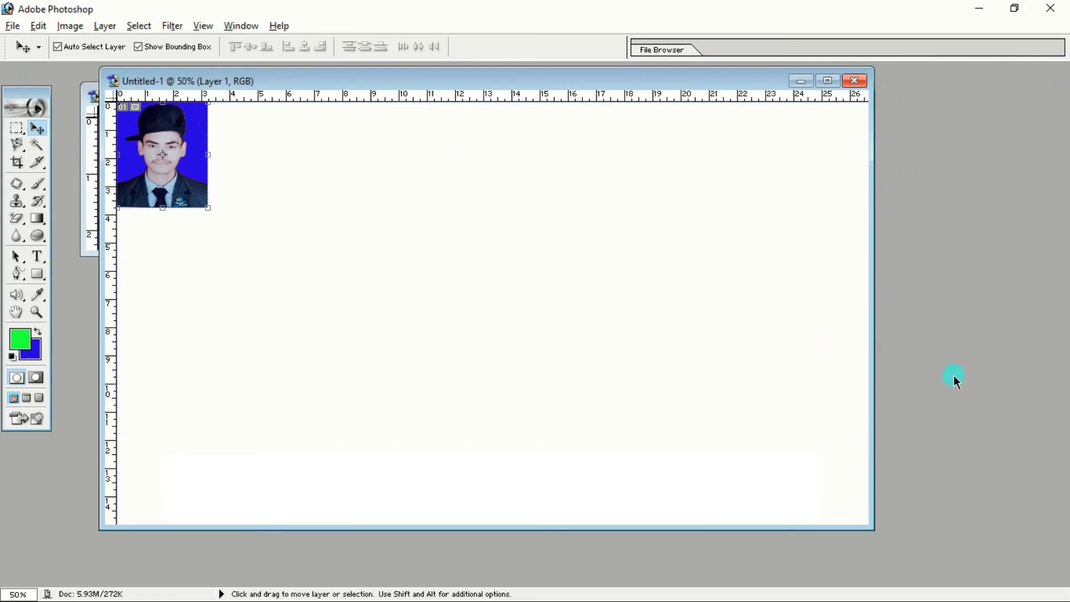
- Reopen the Layers palette from the Window menu and fit the canvas on screen
{"action": "left_click", "coordinate": [242, 26]}
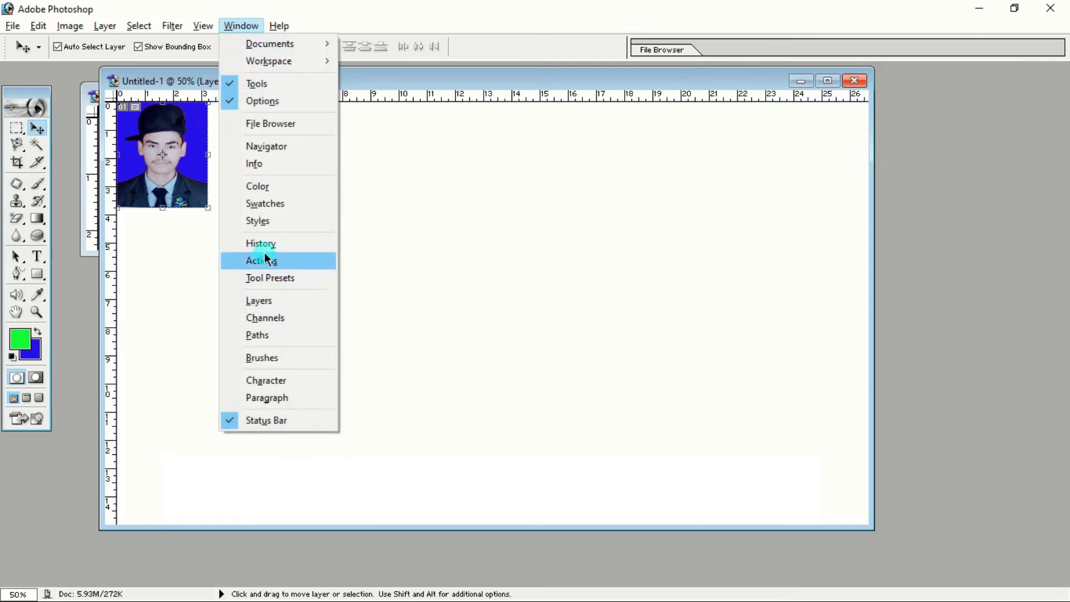
{"action": "left_click", "coordinate": [280, 302]}
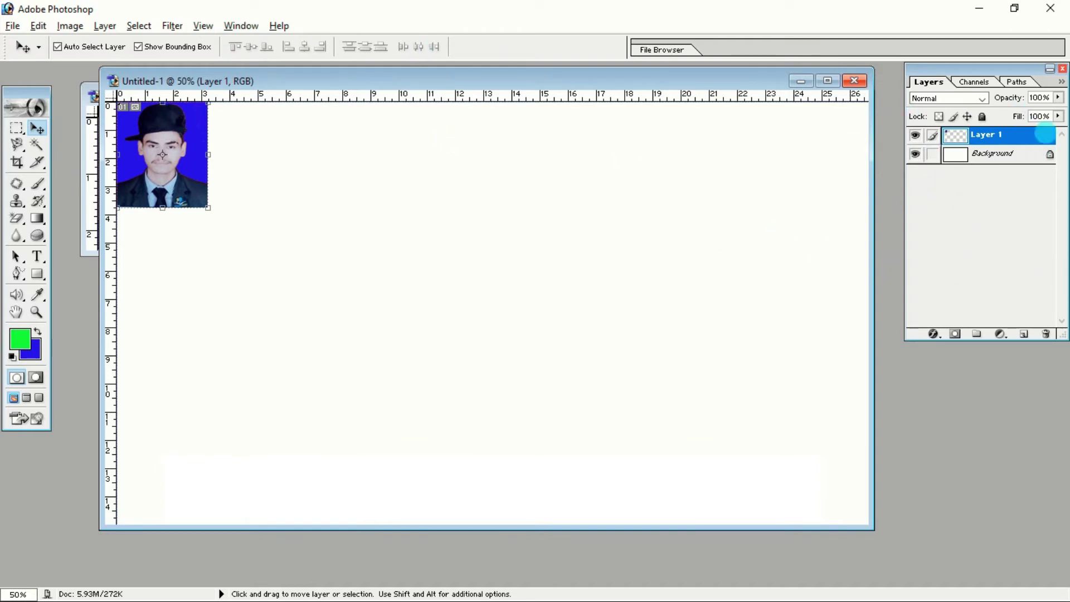
{"action": "key", "text": "ctrl+0"}
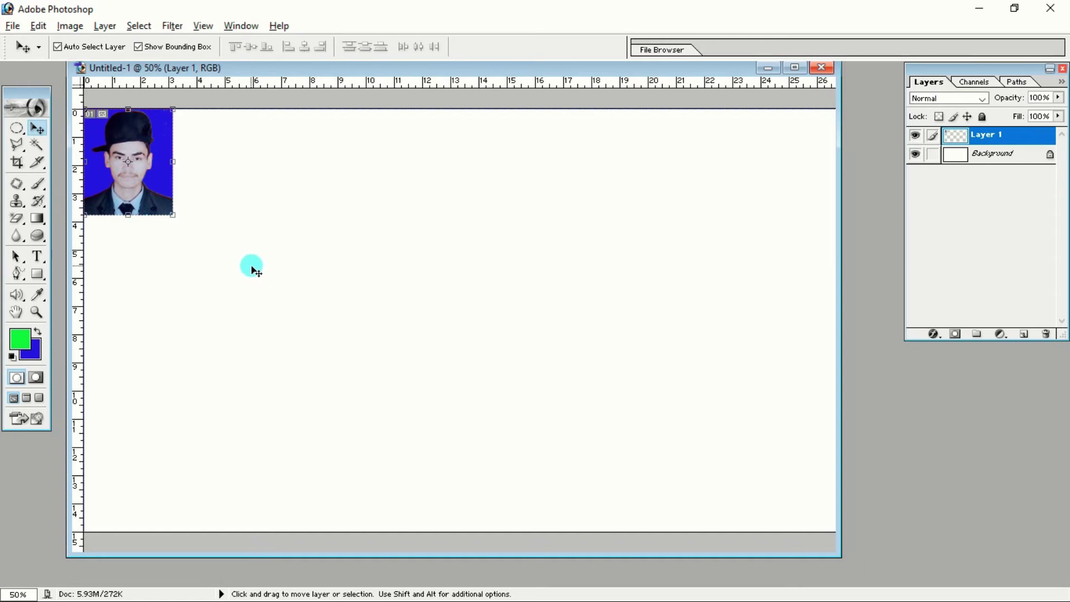
- Alt+Shift-drag three copies of the portrait to the right, forming a row of four
{"action": "key", "text": "alt+shift"}
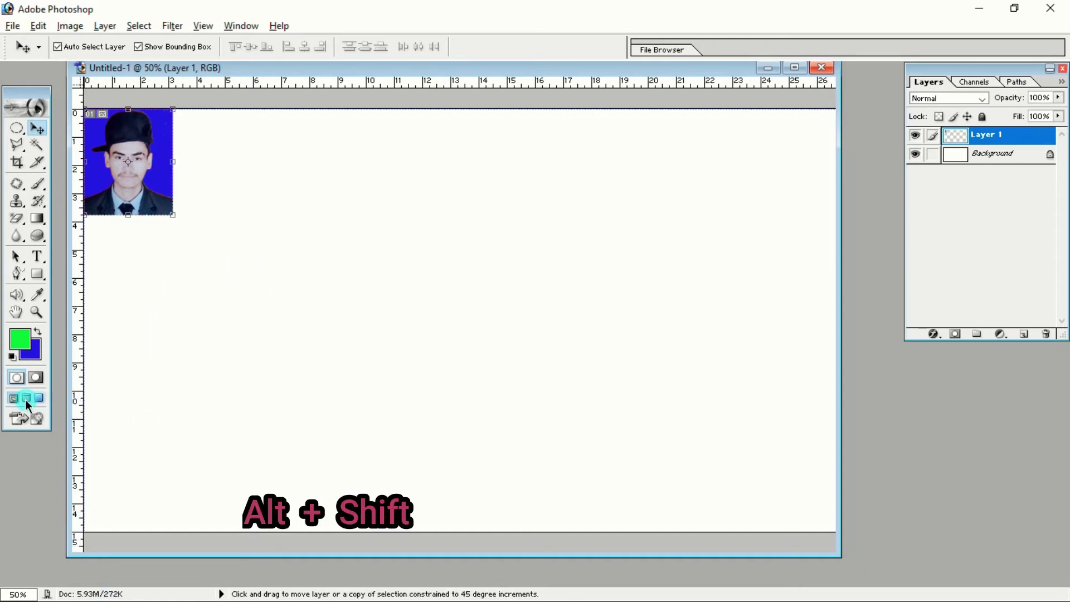
{"action": "mouse_move", "coordinate": [153, 175]}
{"action": "left_mouse_down"}
{"action": "mouse_move", "coordinate": [245, 174]}
{"action": "mouse_move", "coordinate": [241, 162]}
{"action": "left_mouse_up"}
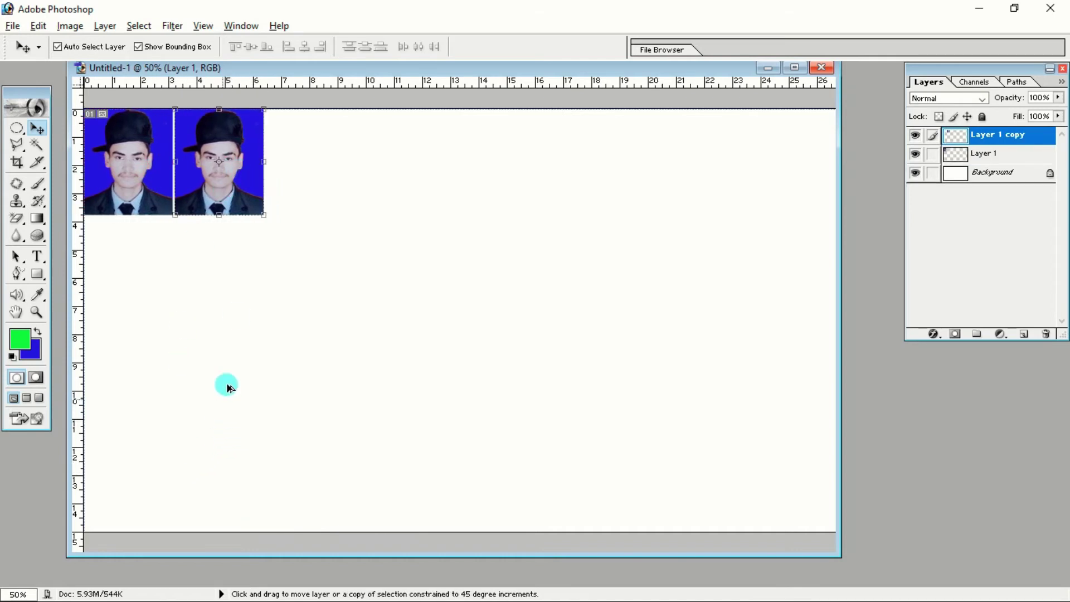
{"action": "left_click_drag", "start_coordinate": [249, 191], "coordinate": [337, 186]}
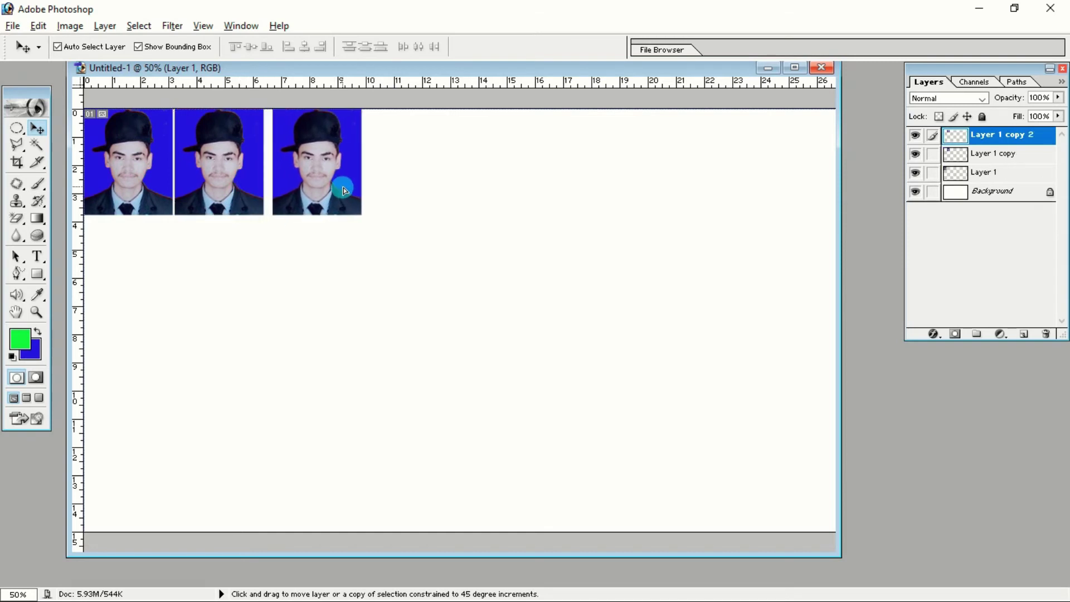
{"action": "left_click_drag", "start_coordinate": [338, 184], "coordinate": [427, 185]}
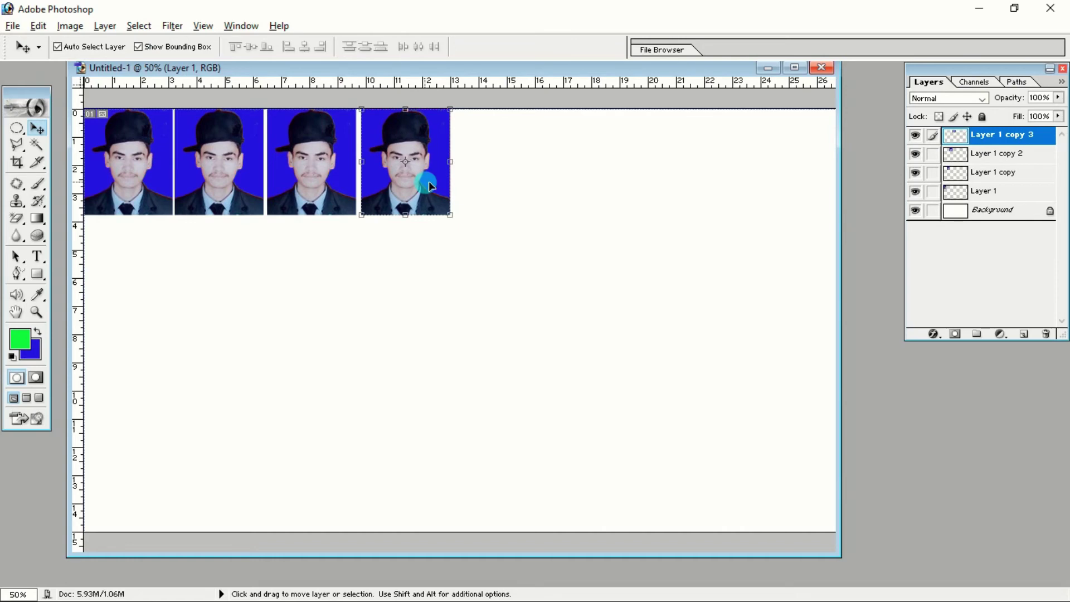
{"action": "left_click_drag", "start_coordinate": [434, 192], "coordinate": [436, 200]}
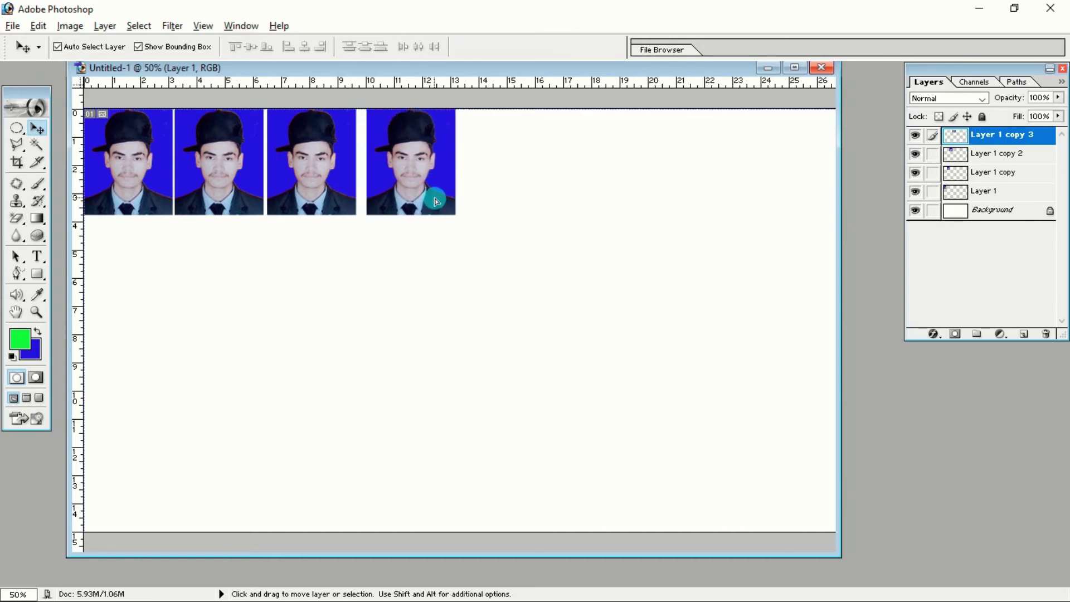
{"action": "left_click_drag", "start_coordinate": [436, 201], "coordinate": [428, 204]}
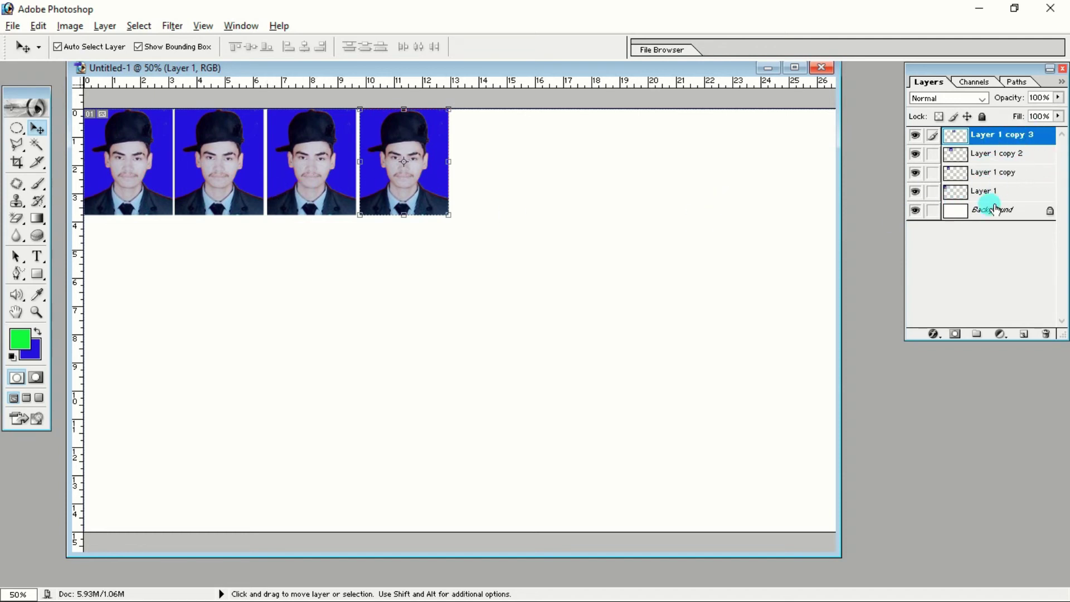
- Select each portrait layer and the Background in turn, ending on the fourth photo's layer
{"action": "left_click", "coordinate": [144, 177]}
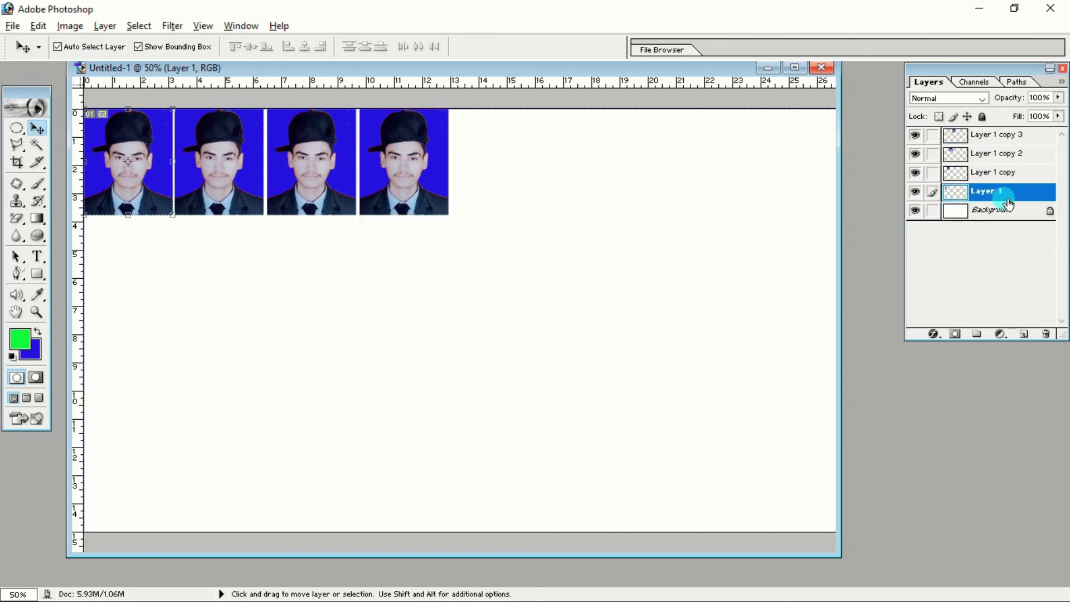
{"action": "left_click", "coordinate": [237, 179]}
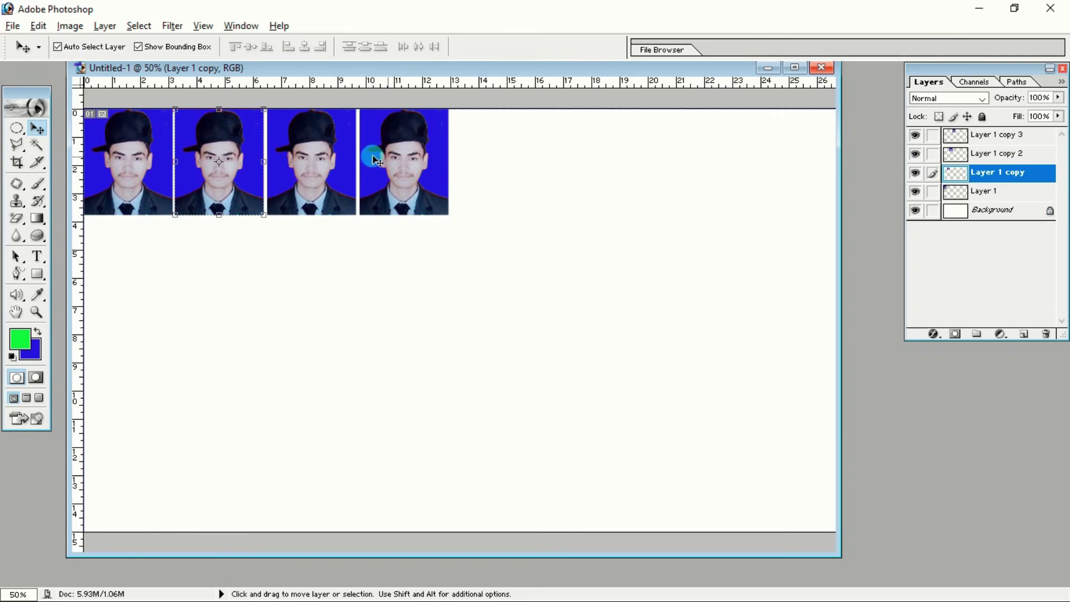
{"action": "left_click", "coordinate": [352, 201]}
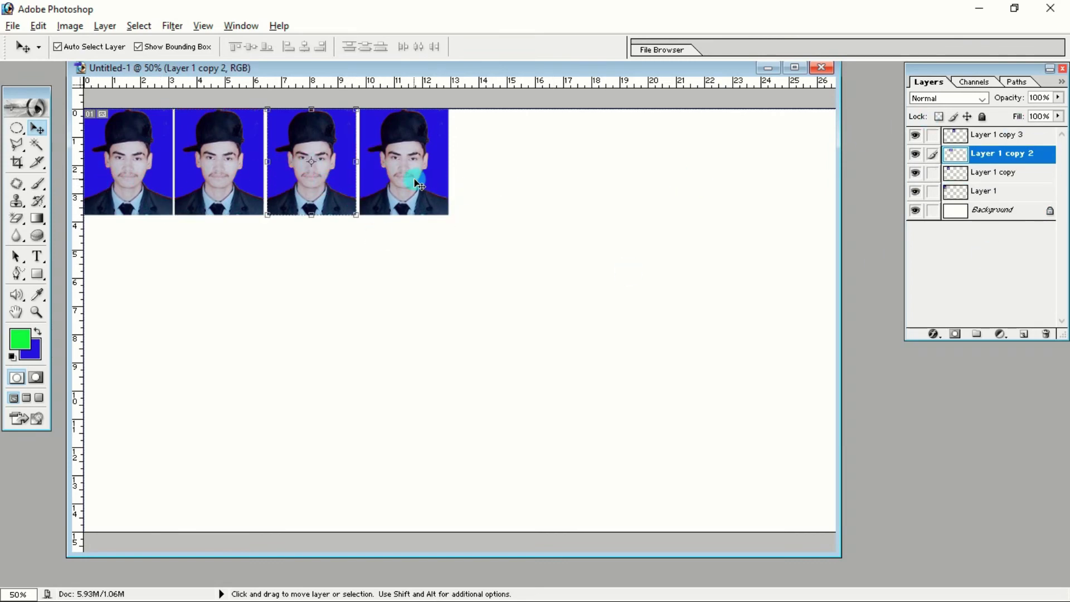
{"action": "left_click", "coordinate": [992, 210]}
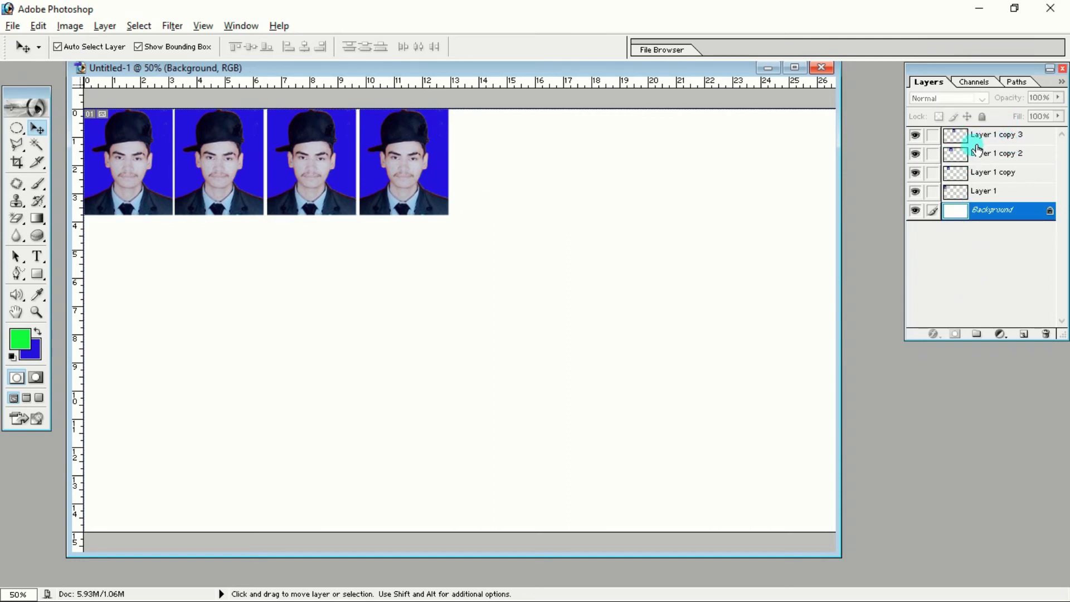
{"action": "left_click", "coordinate": [400, 177]}
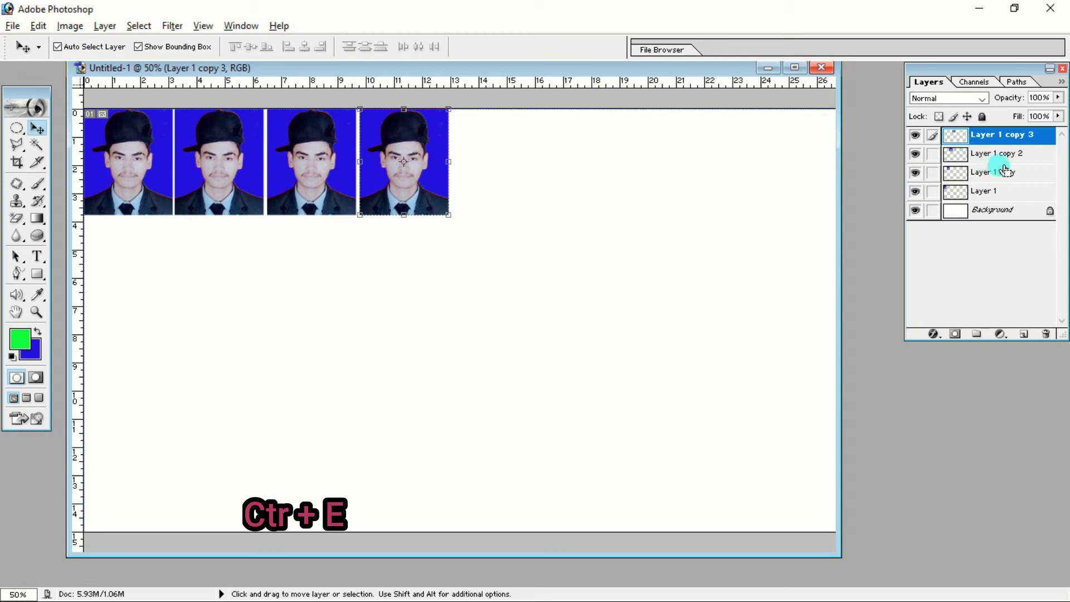
- Merge the four portrait layers down into Layer 1 with Ctrl+E three times
{"action": "key", "text": "ctrl+e"}
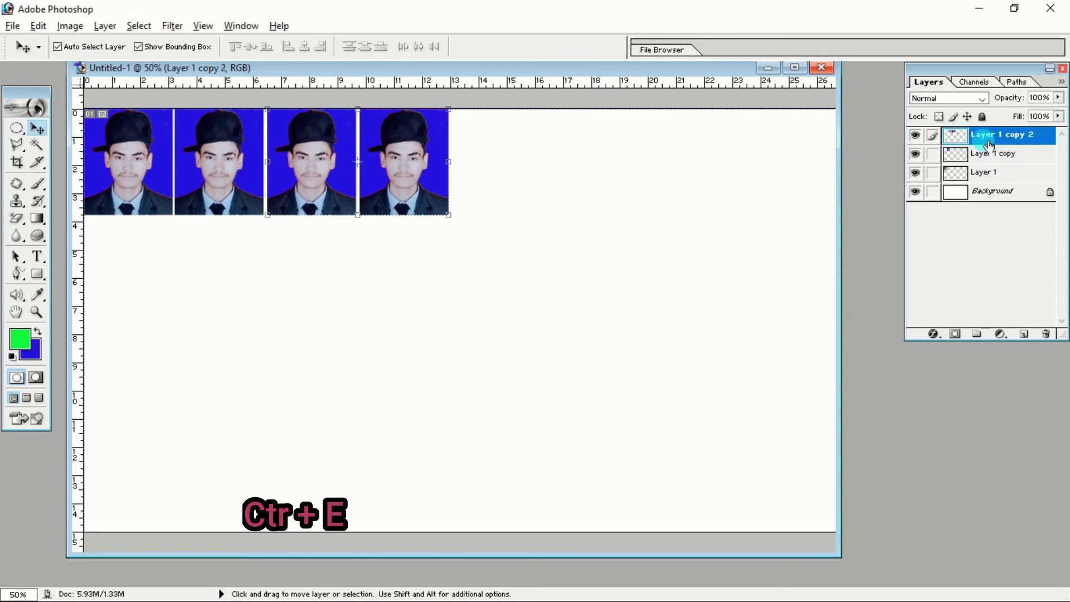
{"action": "key", "text": "ctrl+e"}
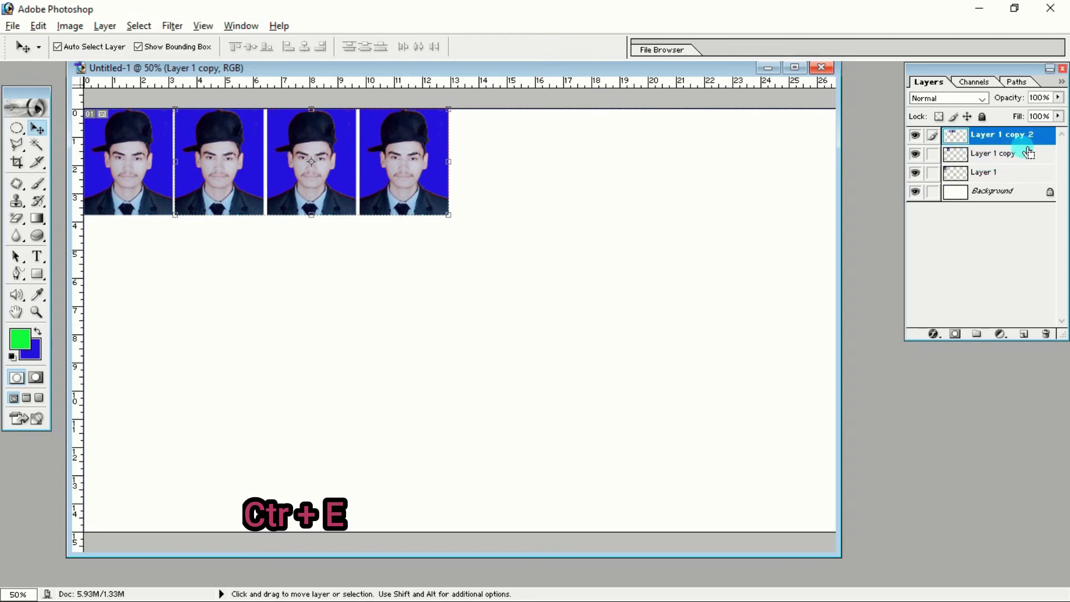
{"action": "key", "text": "ctrl+e"}
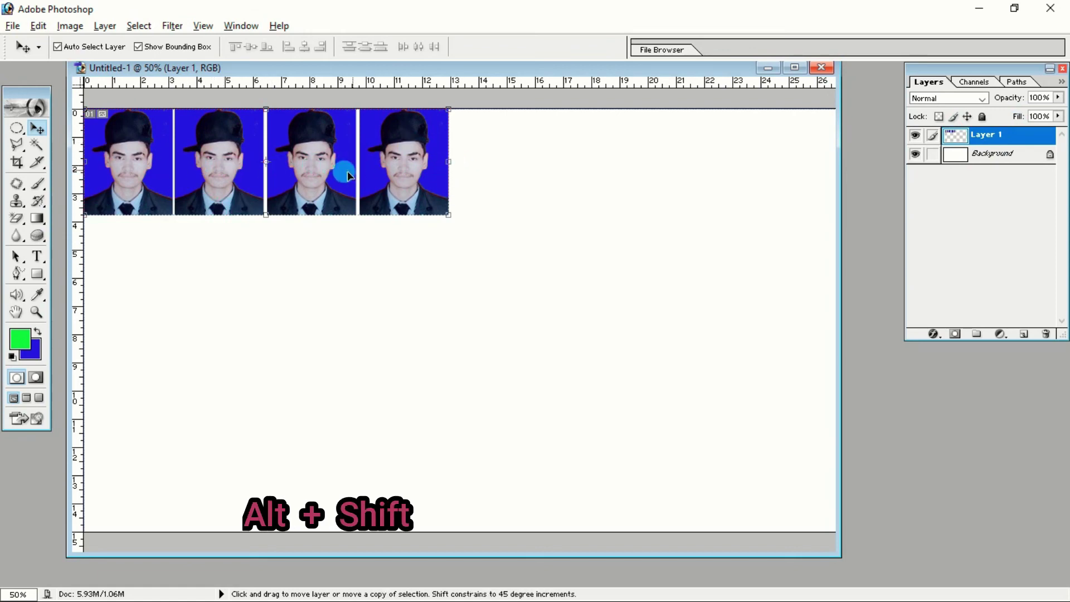
- Copy the row of four right to make eight and copy it down as a second row, merging each into Layer 1; then copy the rows further down
{"action": "mouse_move", "coordinate": [273, 133]}
{"action": "left_mouse_down"}
{"action": "mouse_move", "coordinate": [687, 205]}
{"action": "mouse_move", "coordinate": [638, 130]}
{"action": "mouse_move", "coordinate": [647, 130]}
{"action": "left_mouse_up"}
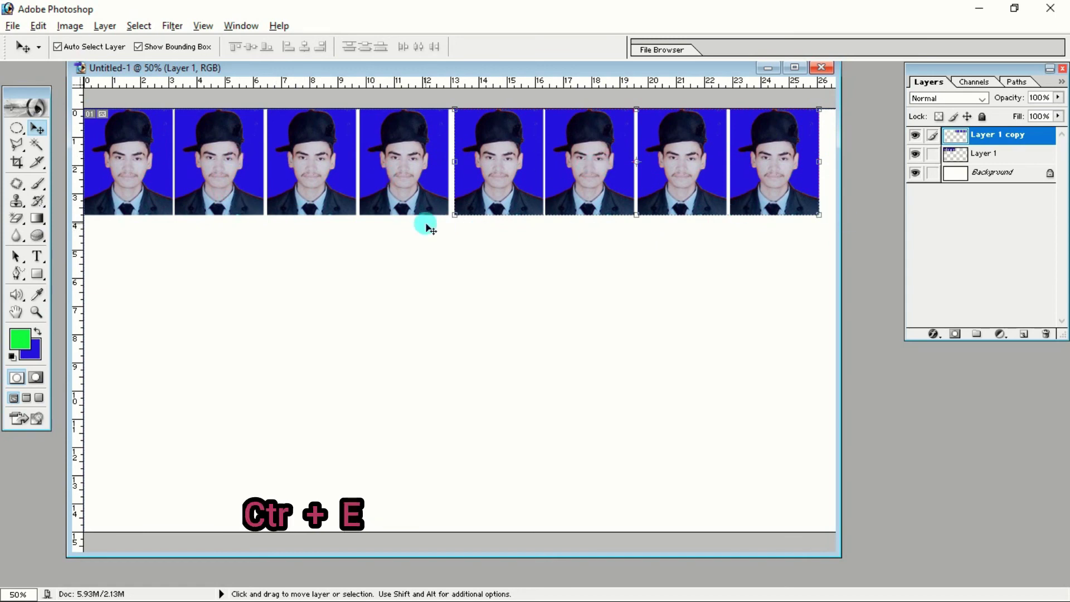
{"action": "key", "text": "ctrl+e"}
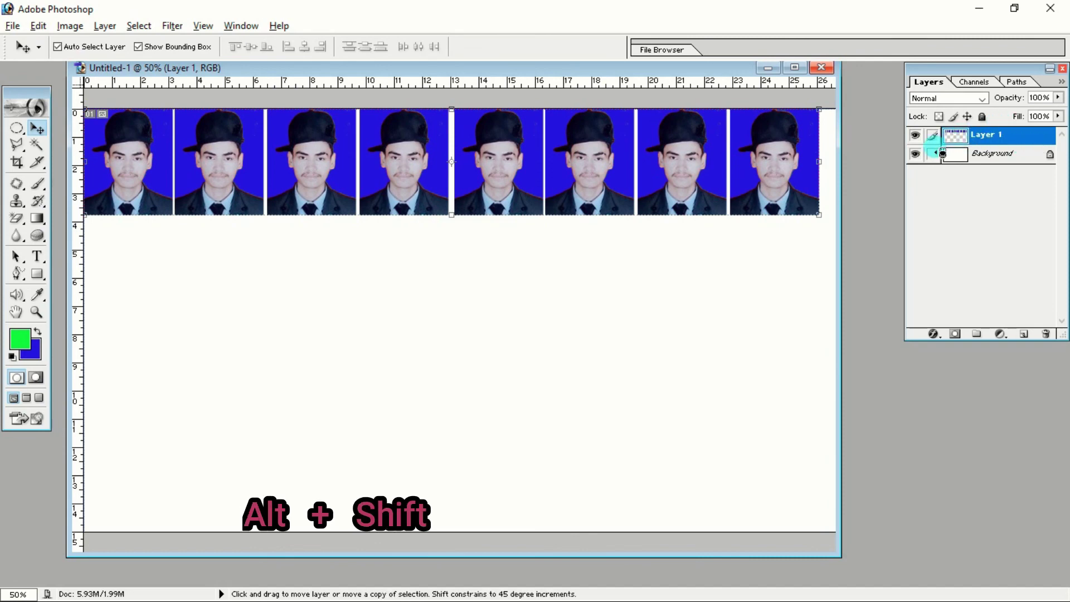
{"action": "mouse_move", "coordinate": [527, 159]}
{"action": "left_mouse_down"}
{"action": "mouse_move", "coordinate": [517, 271]}
{"action": "mouse_move", "coordinate": [528, 269]}
{"action": "left_mouse_up"}
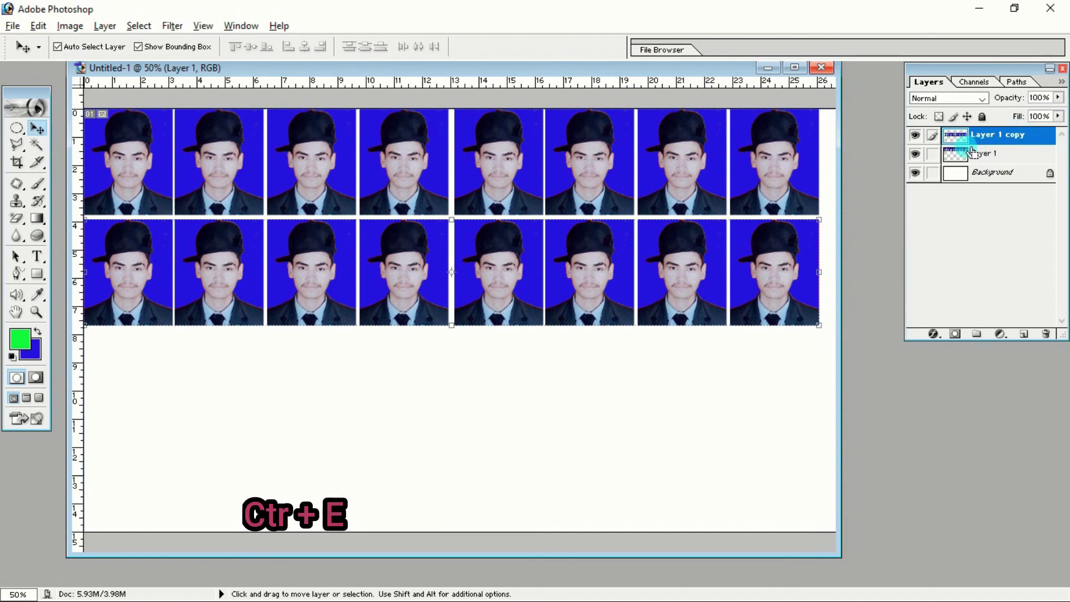
{"action": "key", "text": "ctrl+e"}
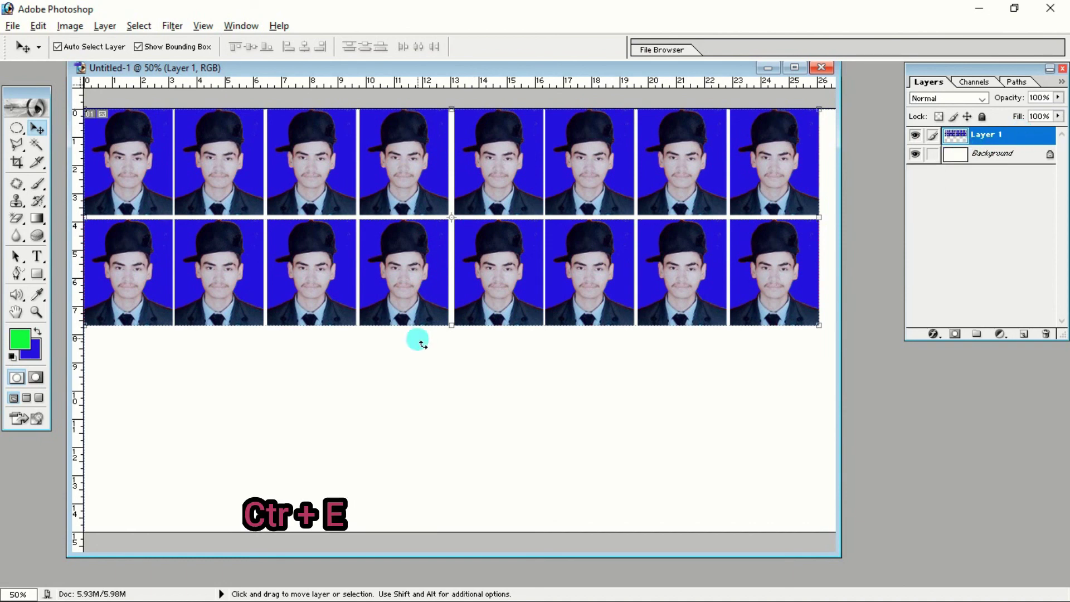
{"action": "key", "text": "alt+shift"}
{"action": "left_click_drag", "start_coordinate": [314, 256], "coordinate": [313, 478]}
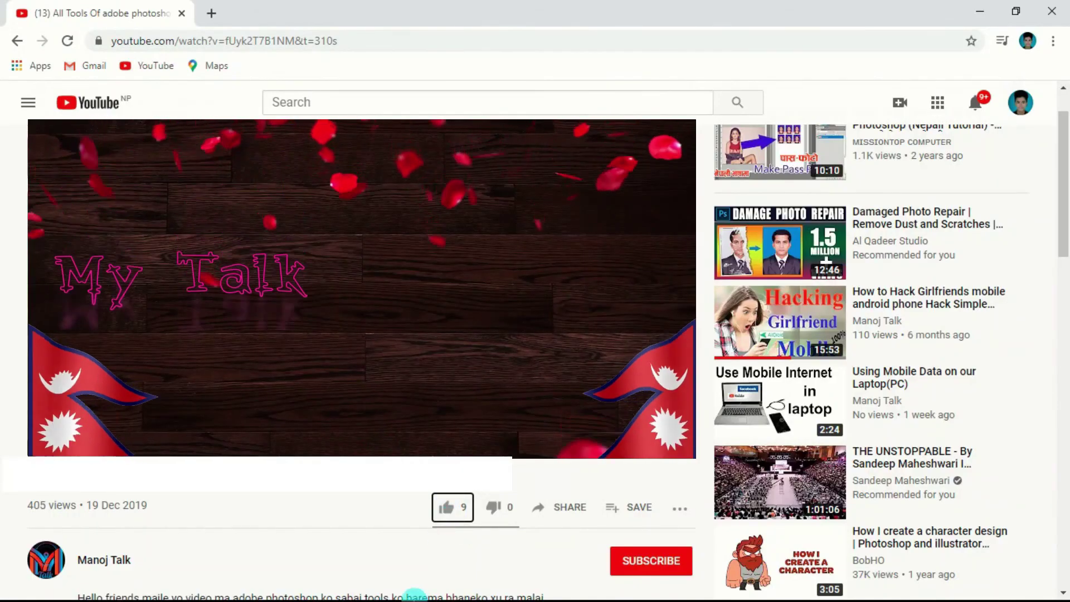
- Dislike the YouTube video, subscribe to the channel, and turn on all notifications
{"action": "left_click", "coordinate": [470, 515]}
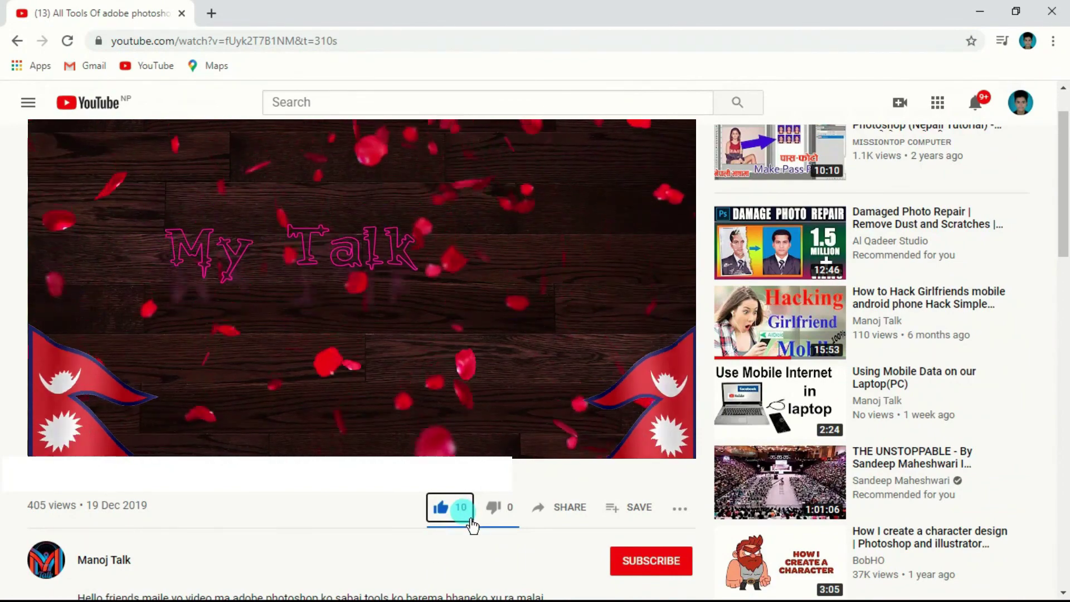
{"action": "left_click", "coordinate": [515, 524]}
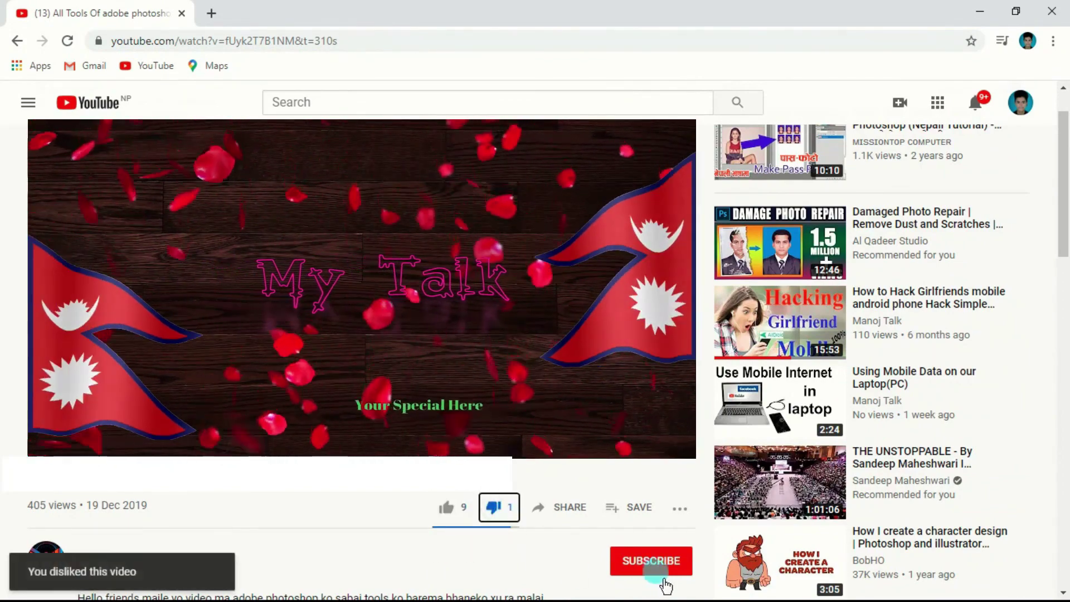
{"action": "left_click", "coordinate": [664, 569]}
{"action": "left_click", "coordinate": [697, 571]}
{"action": "left_click", "coordinate": [755, 470]}
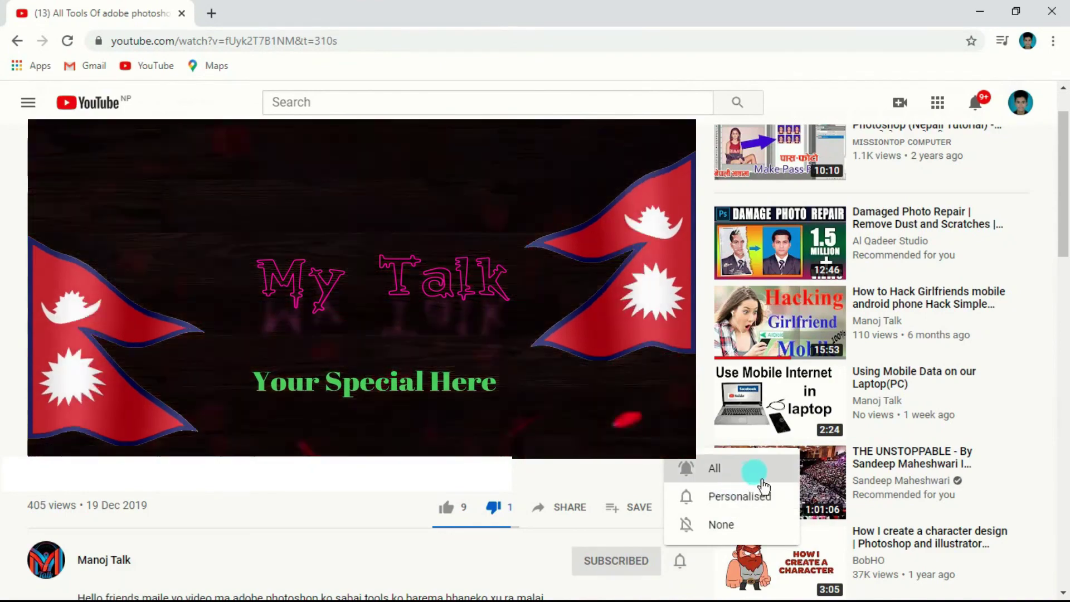